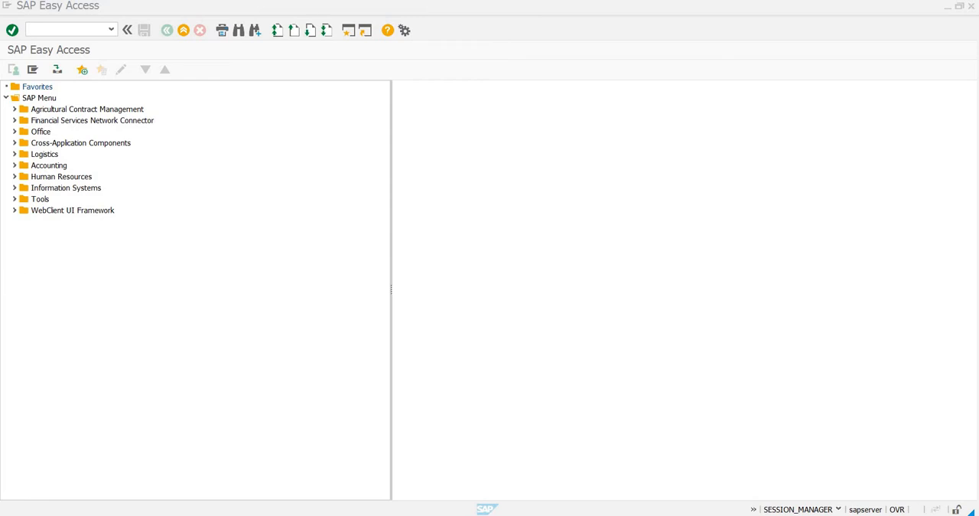
Run transaction SPRO and display the SAP Reference IMG.
click(62, 28)
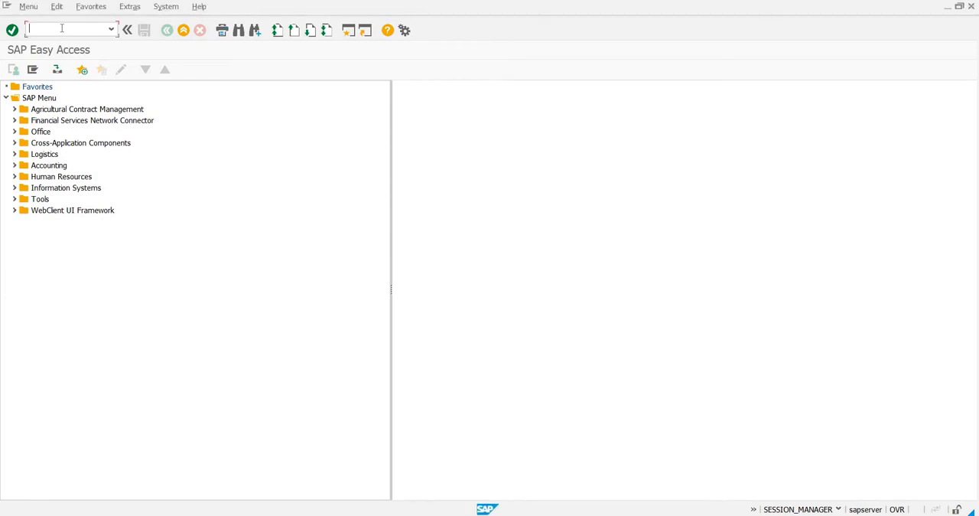
text(spro)
key(Return)
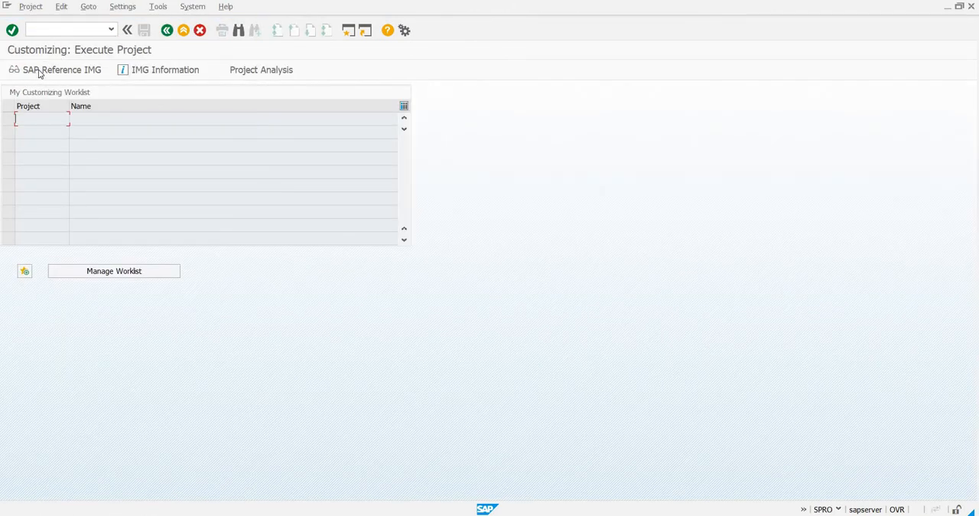
click(38, 71)
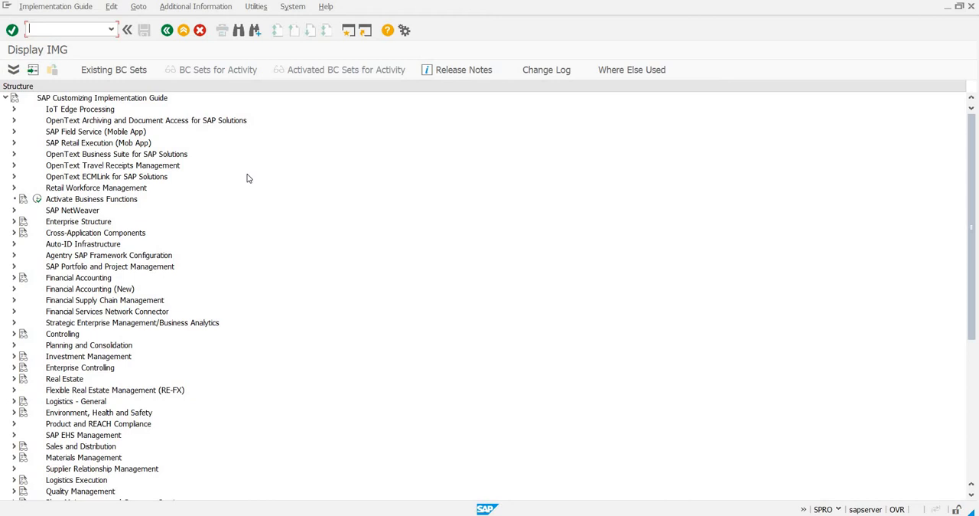
Expand Enterprise Structure, Definition and Financial Accounting in the implementation guide.
click(14, 221)
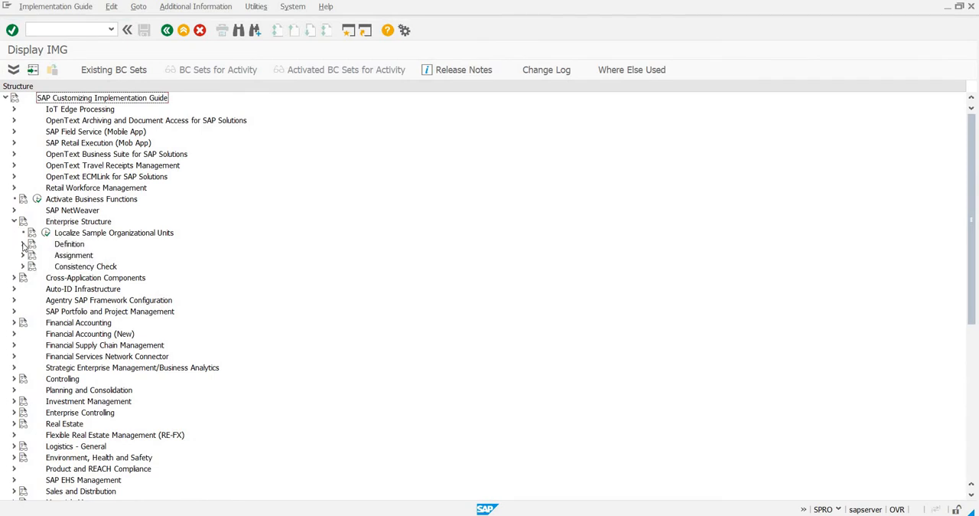
click(23, 243)
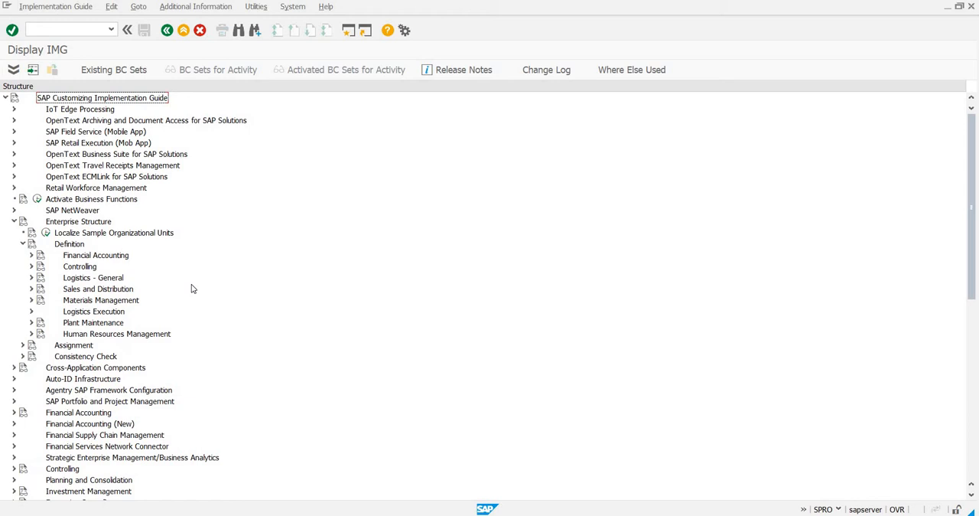
click(32, 256)
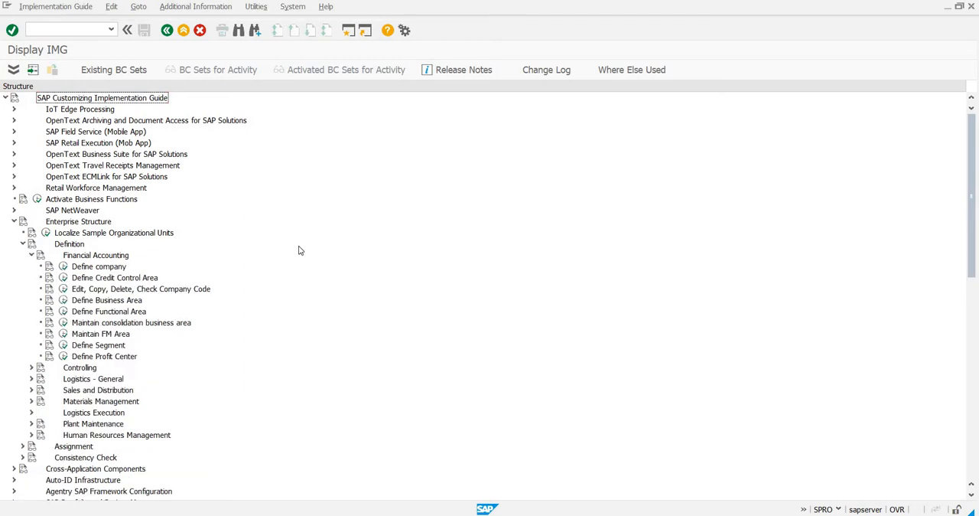
Consult the documentation of Define company, then execute the activity and start a new entry.
click(49, 266)
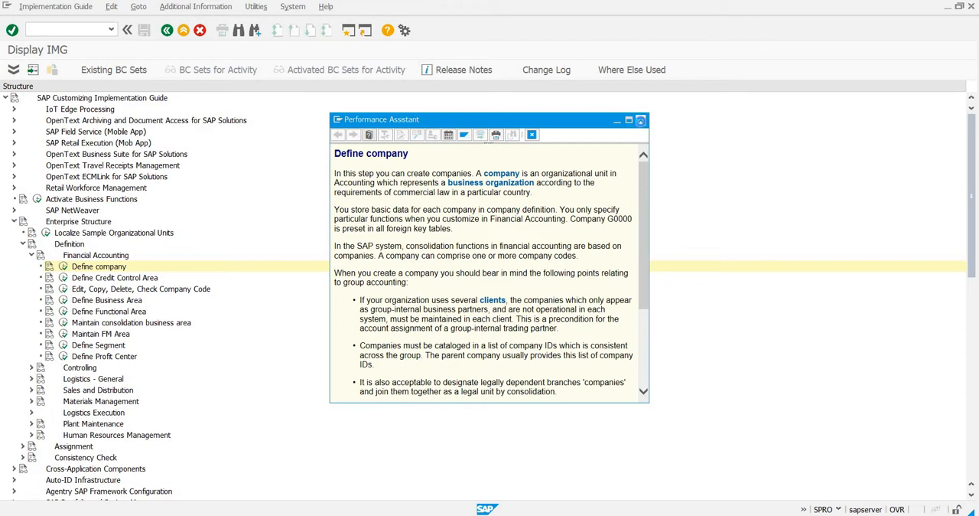
click(640, 120)
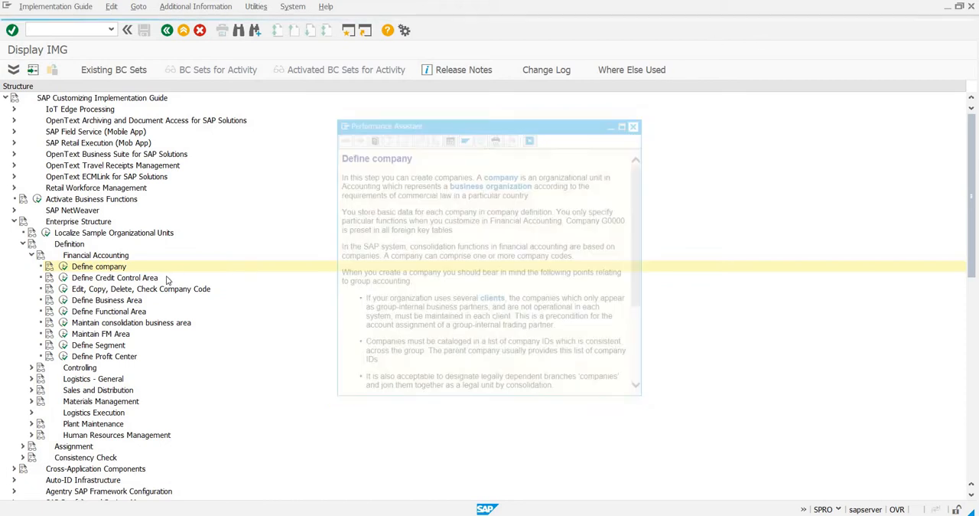
click(63, 267)
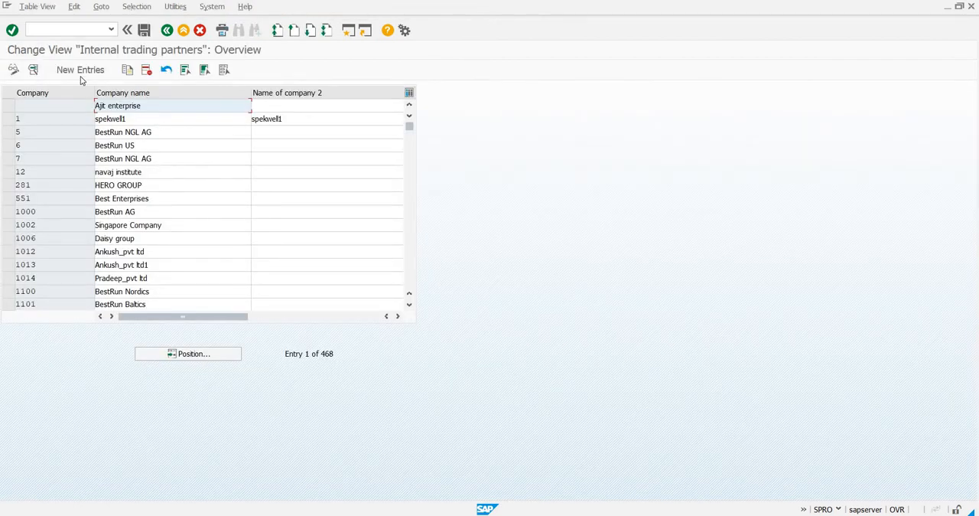
click(81, 77)
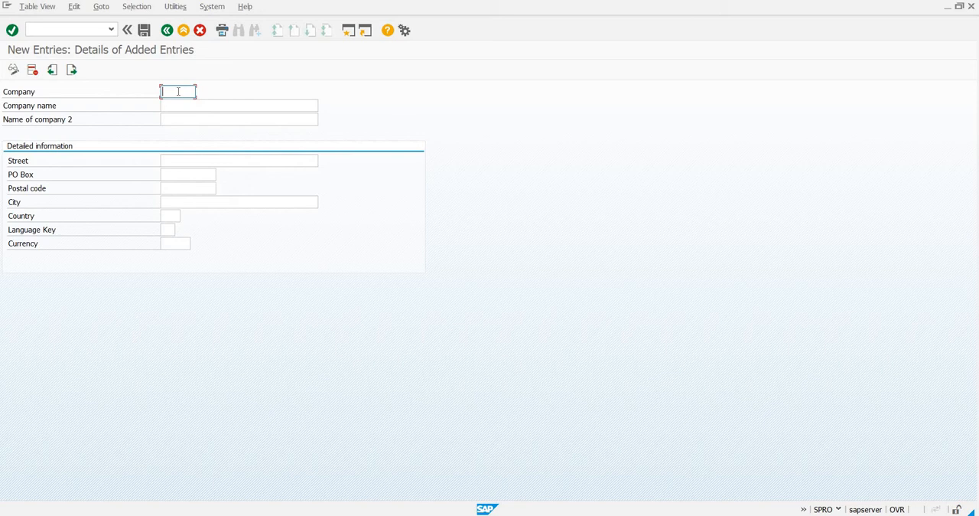
Enter zent as the company key and Z enterprise as the company name.
text(zent)
click(190, 109)
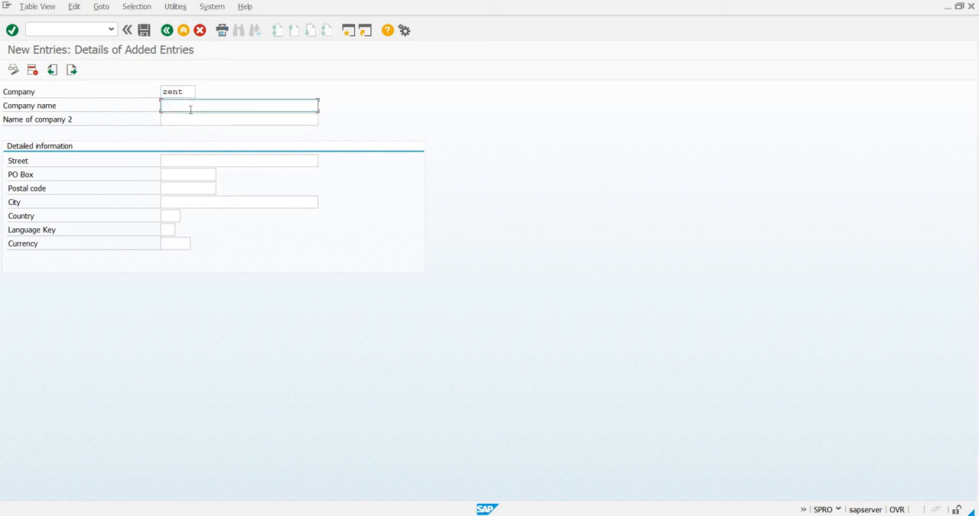
text(Z enter)
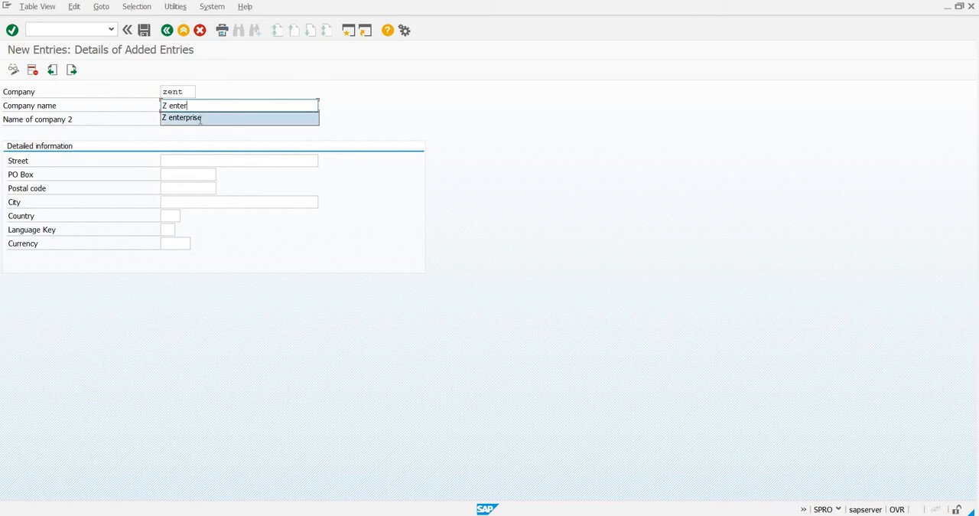
key(Return)
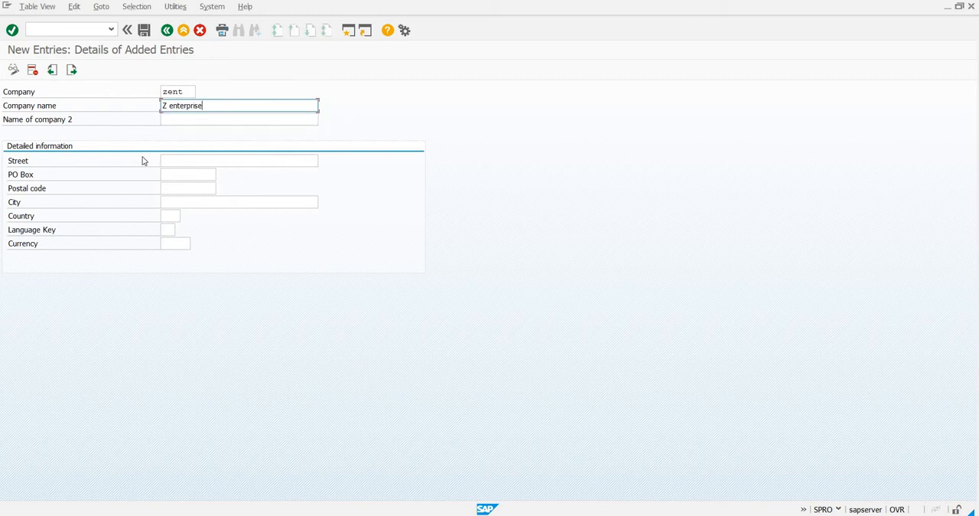
Fill in the company's details with city Mumbai, country IN, language key EN and currency INR.
click(170, 205)
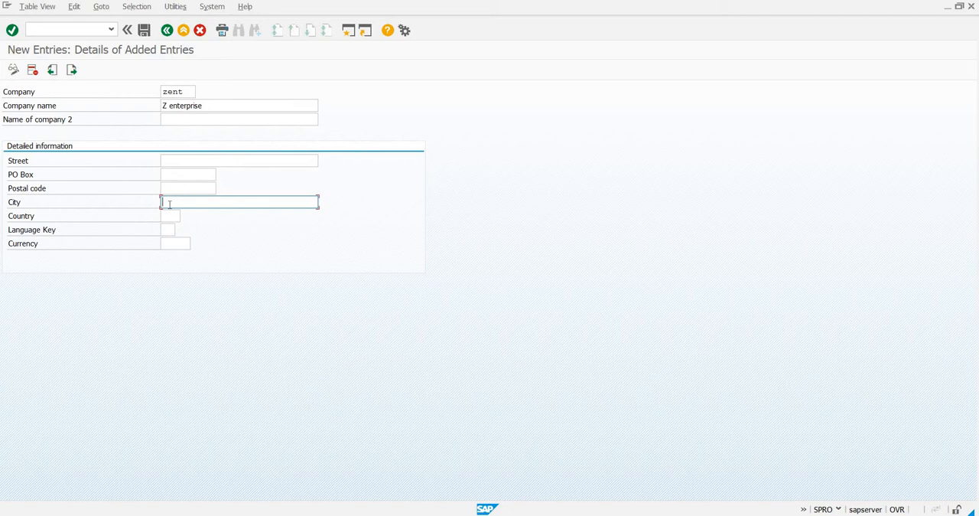
text(Mumbai)
click(168, 214)
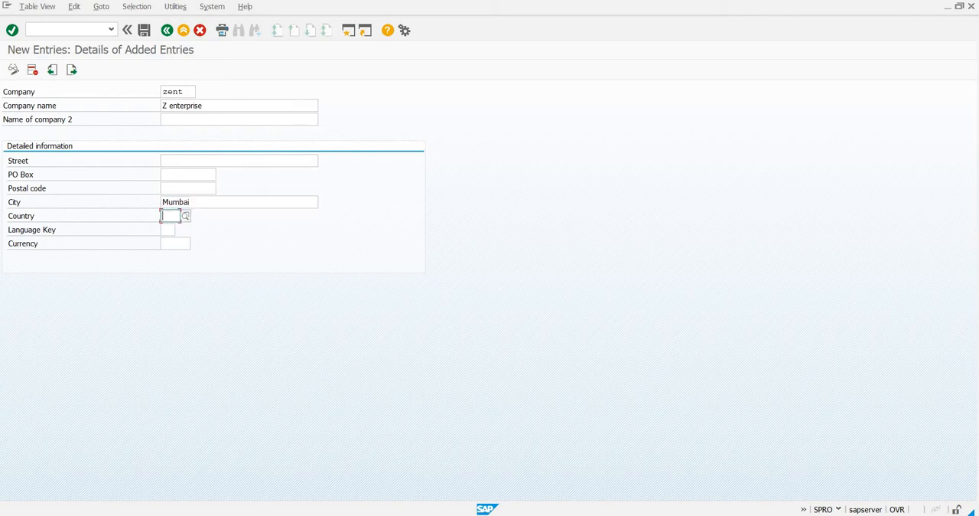
text(IN)
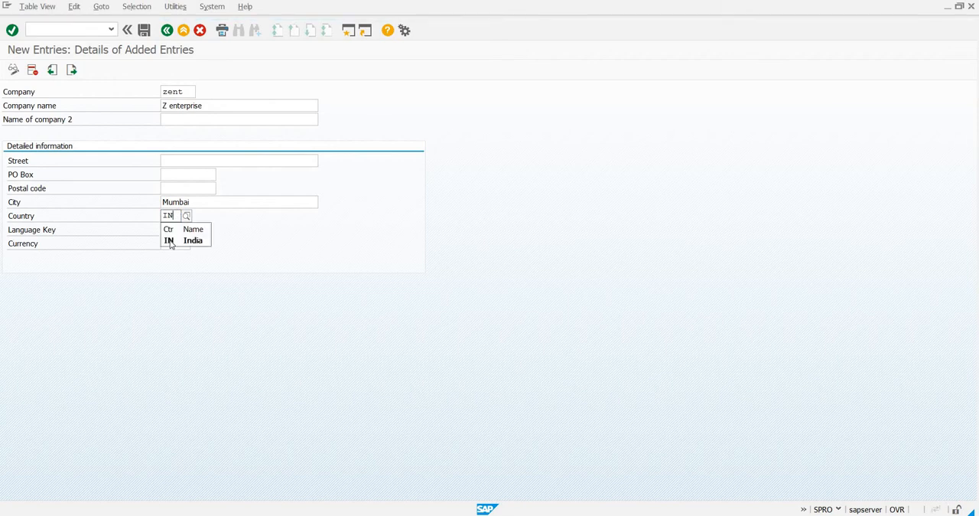
click(170, 241)
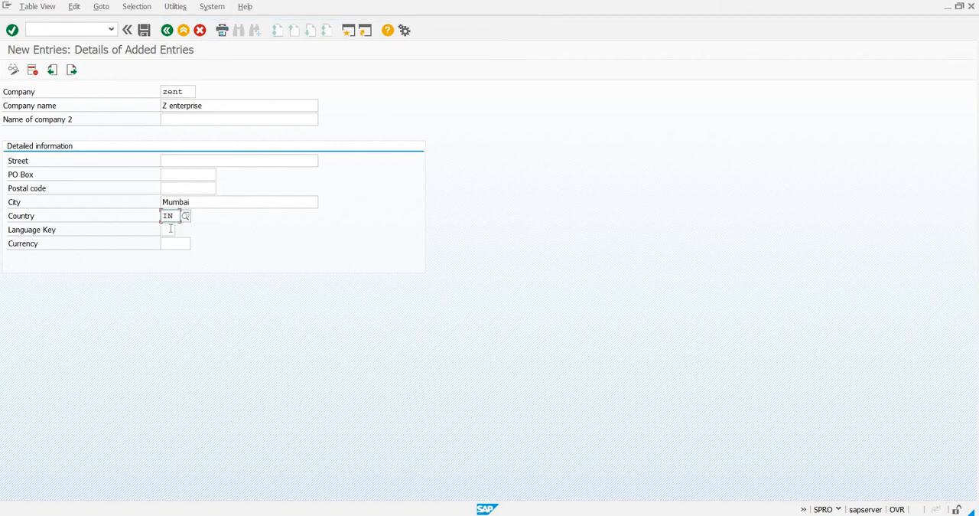
click(171, 228)
text(E)
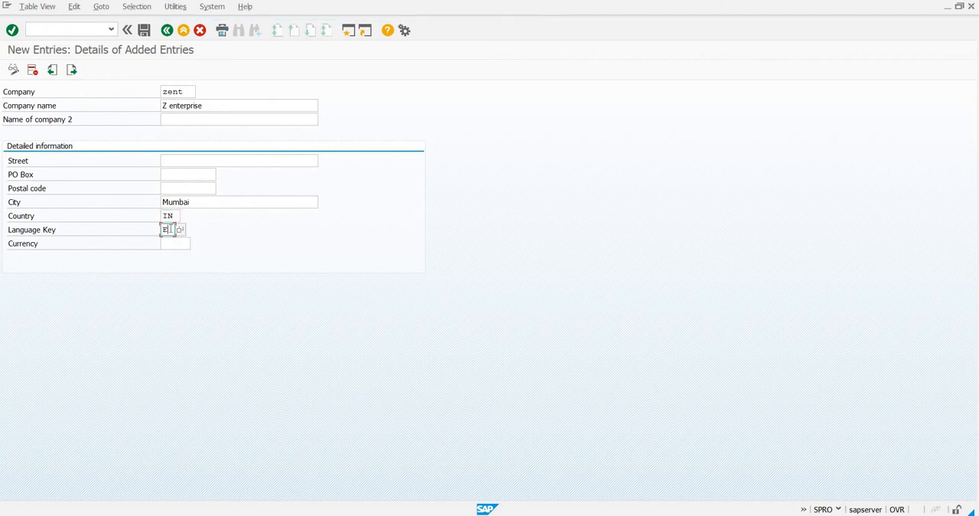
text(N)
click(180, 243)
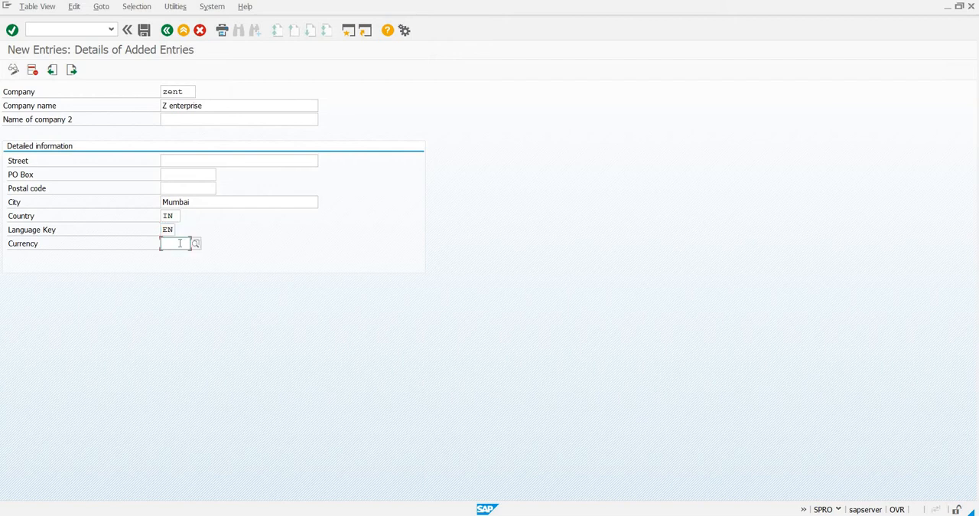
text(INR)
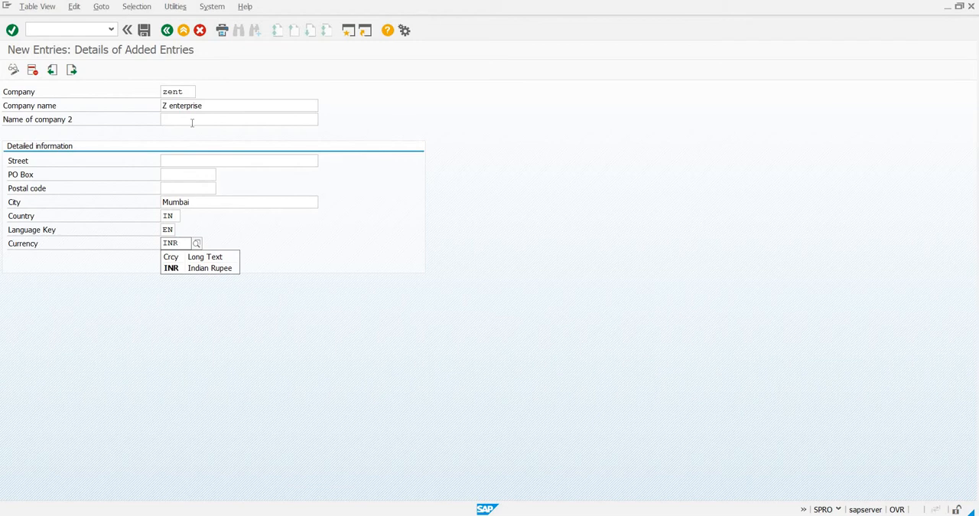
Save the company under a new customizing request with the short description "customization zent".
click(144, 31)
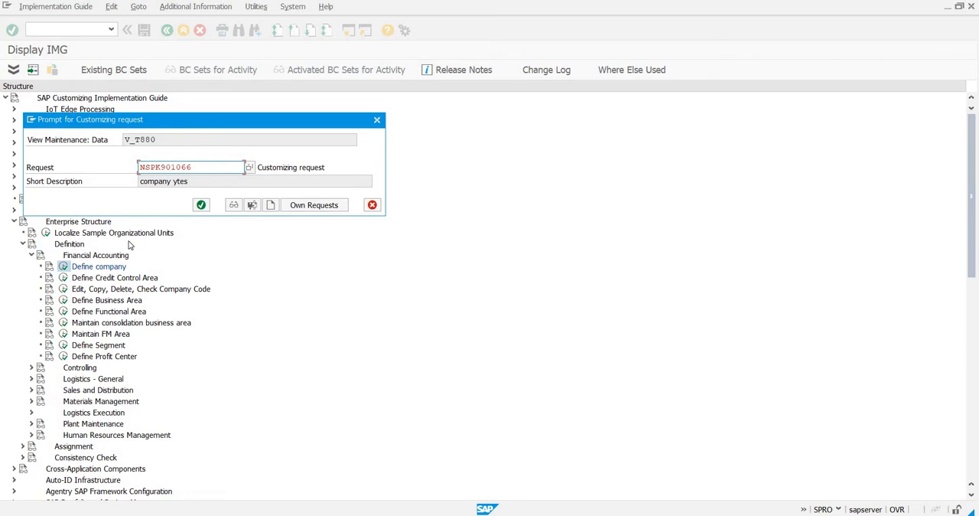
click(271, 205)
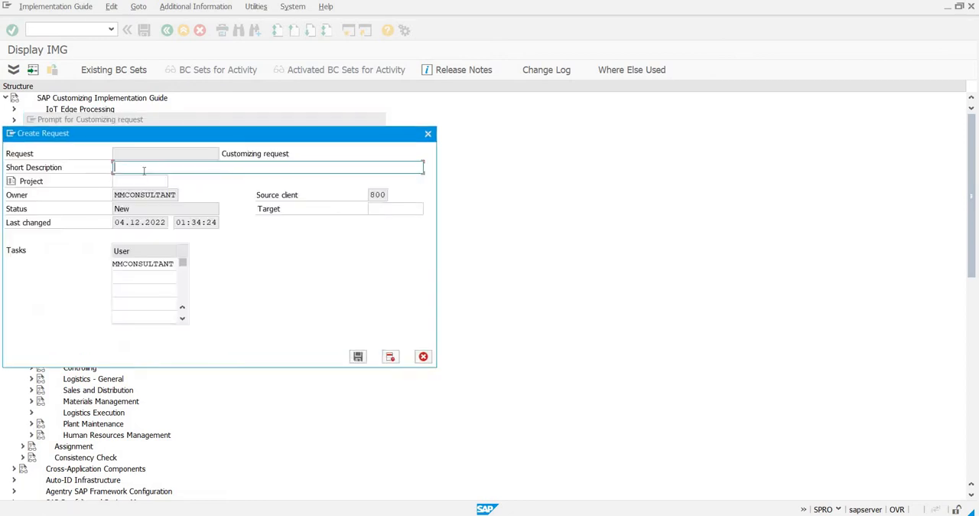
text(custo)
text(mization zent)
click(359, 356)
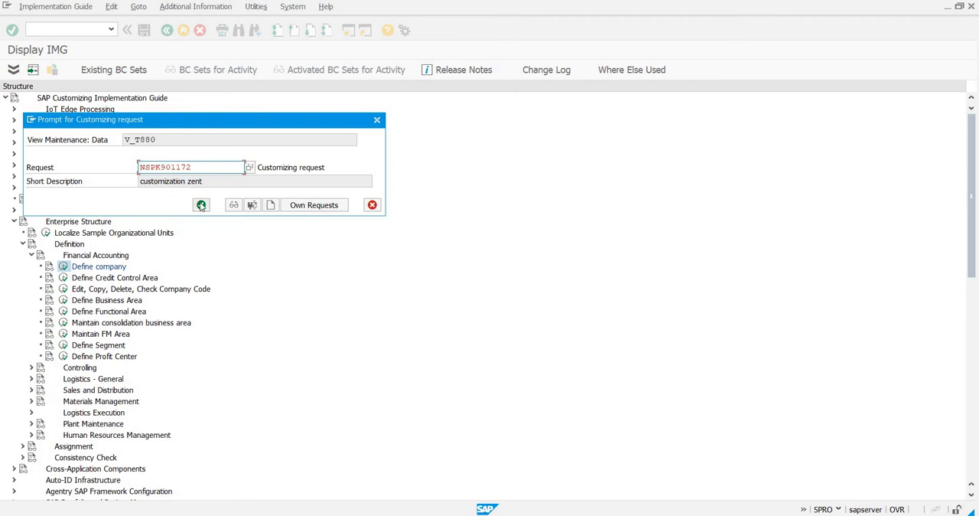
click(201, 205)
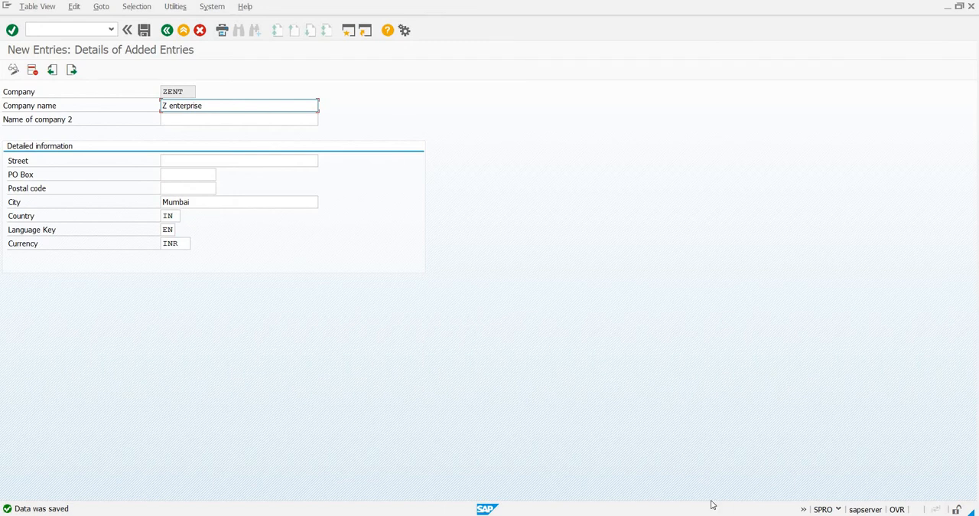
Switch to the Notepad file of consultant customizations and record the line "company- zent".
key(alt+Tab)
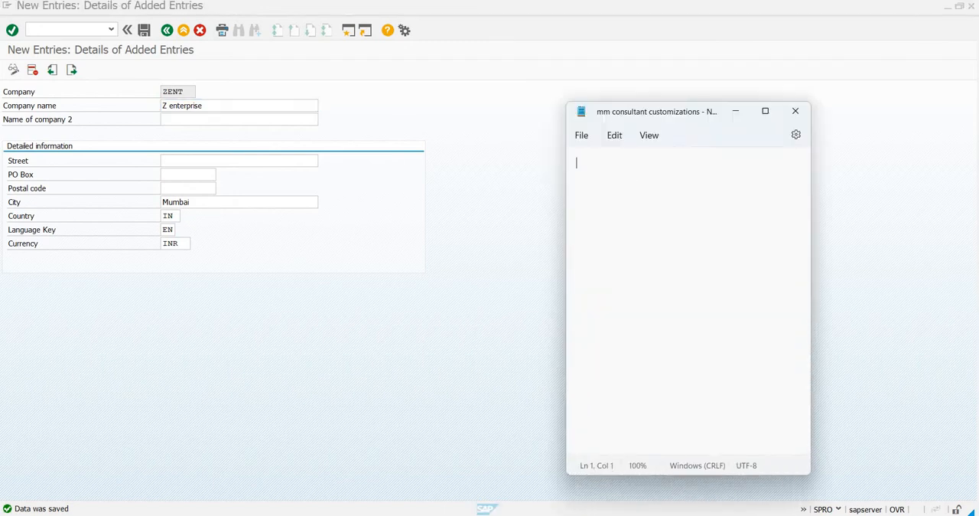
text(comany)
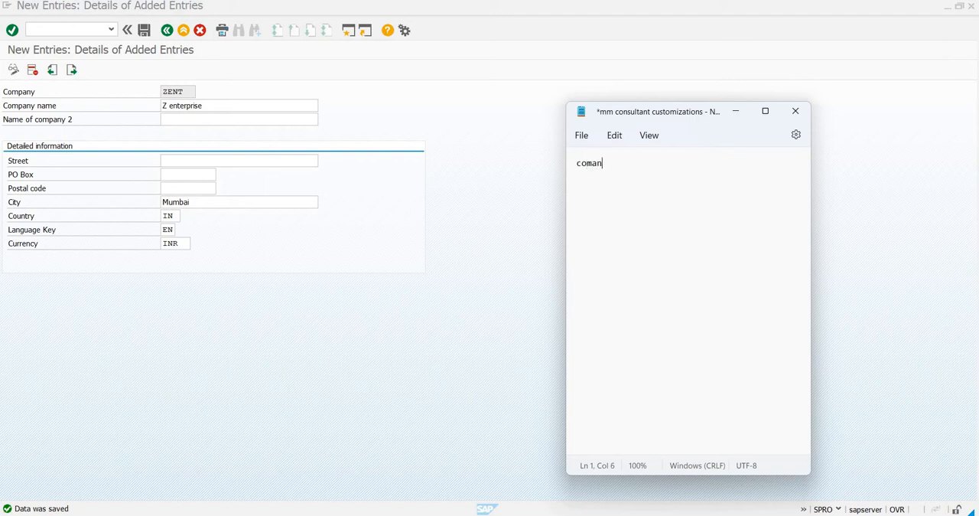
key(BackSpace)
key(BackSpace)
key(BackSpace)
text(pany- zent)
key(Return)
Return to the IMG structure in SAP and consult the documentation of Edit, Copy, Delete, Check Company Code.
click(168, 30)
click(167, 29)
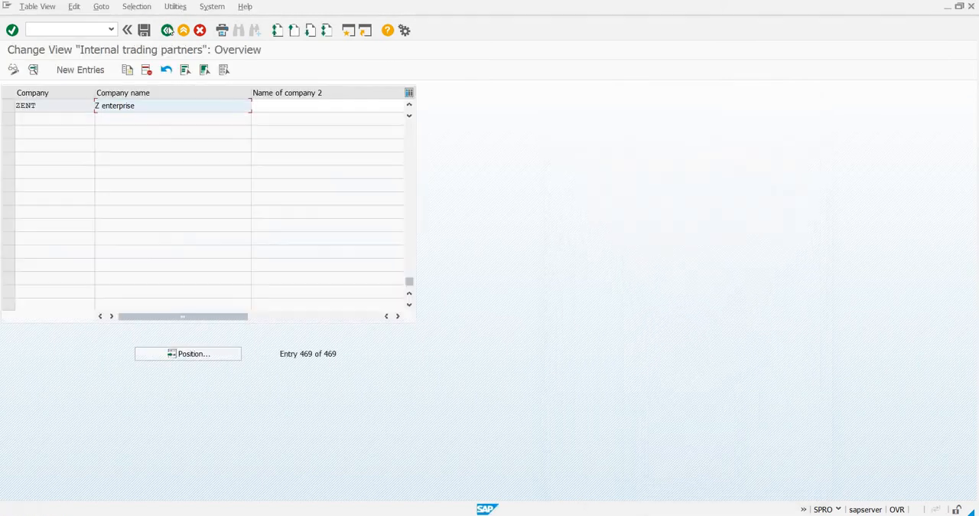
click(168, 30)
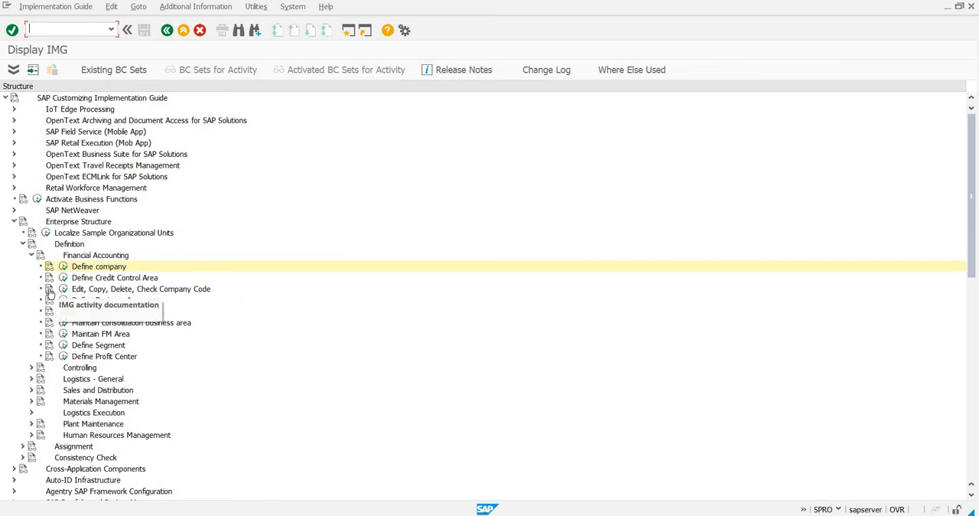
click(403, 292)
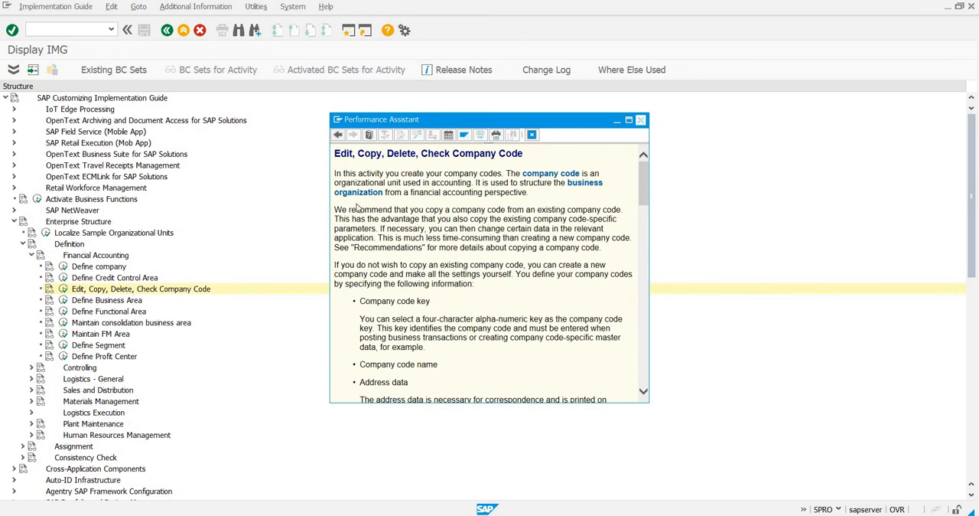
click(641, 121)
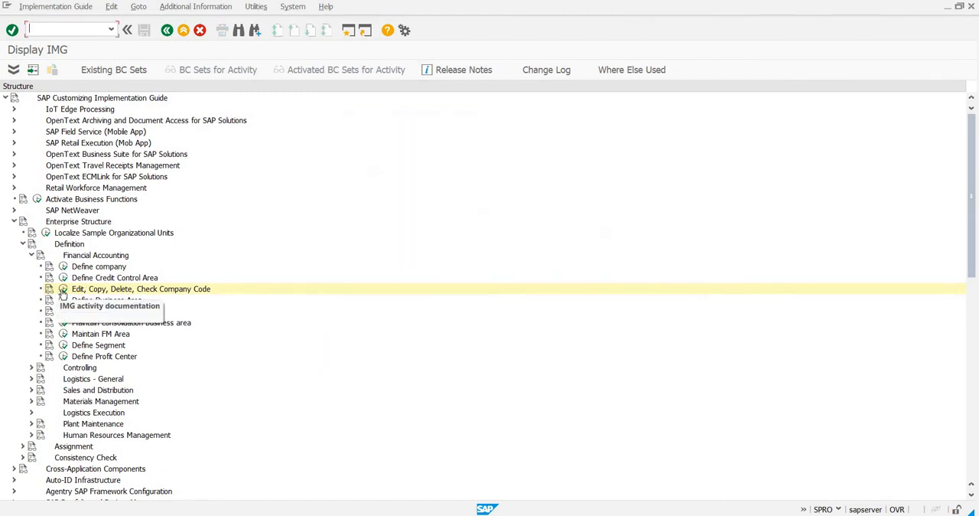
Open the Copy, delete, check company code activity and copy company code 1000 to new company code ztxt.
double_click(206, 284)
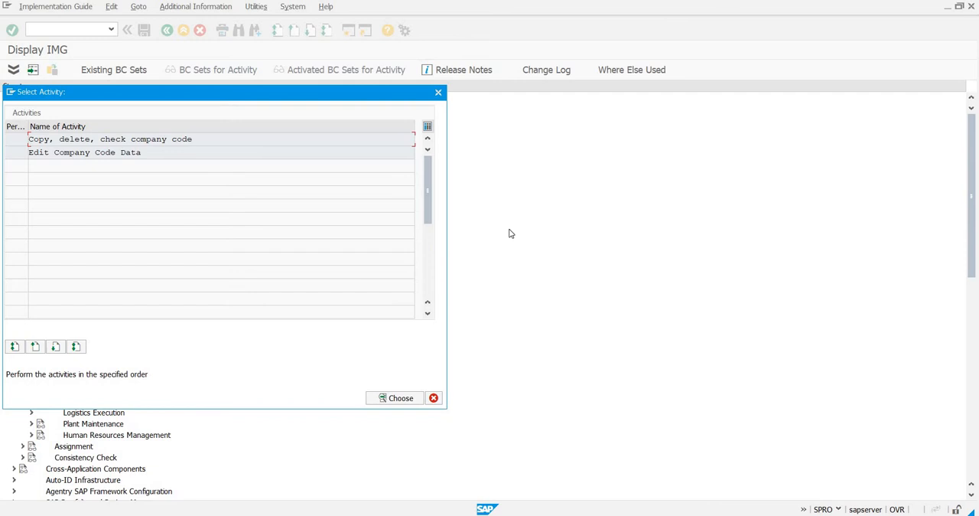
double_click(54, 138)
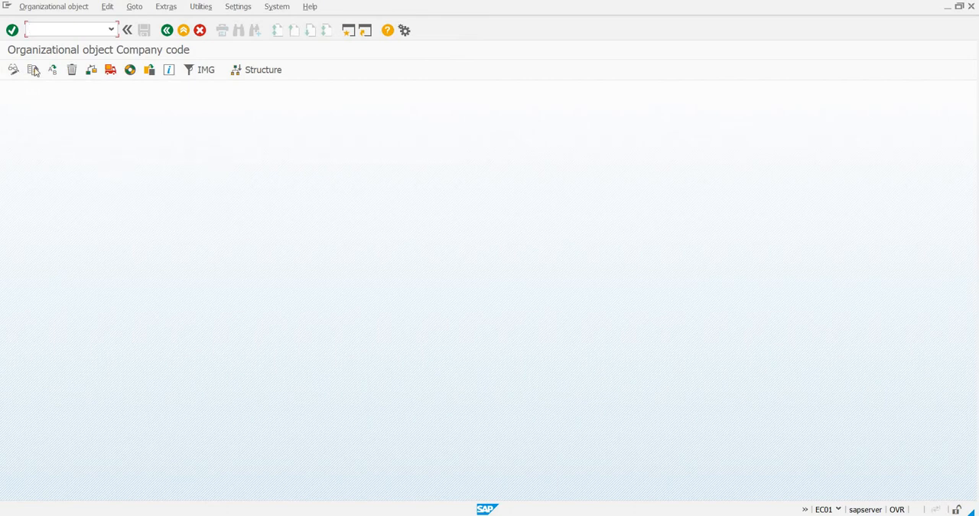
click(36, 71)
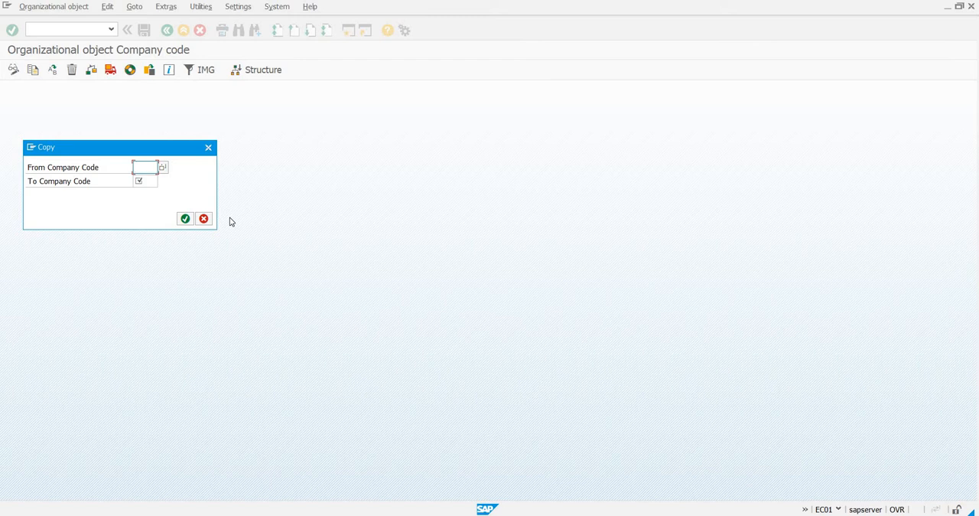
text(1000)
click(151, 180)
text(ztxt)
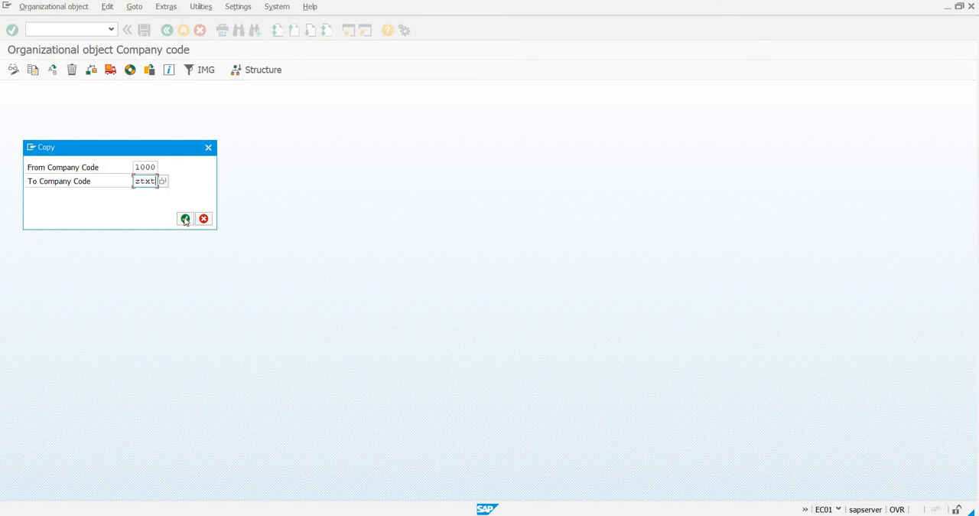
key(Return)
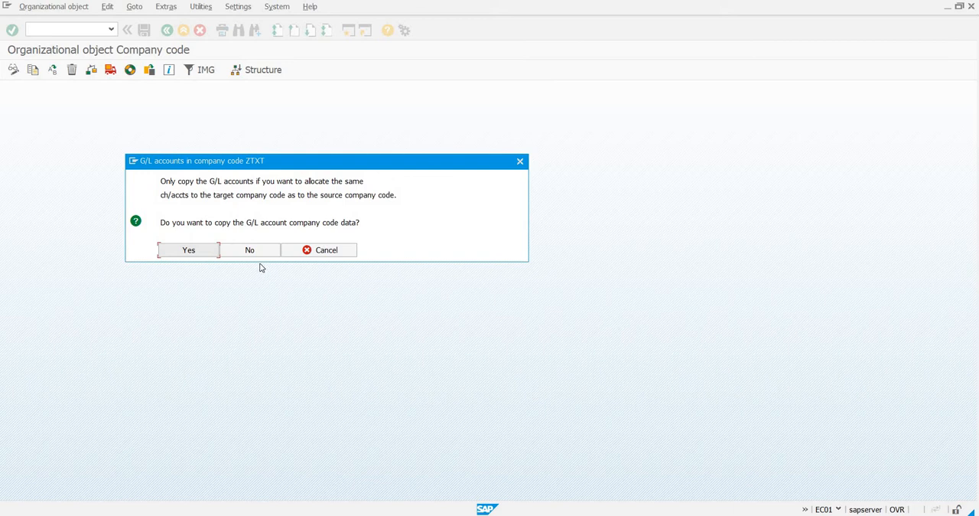
Include the G/L account company code data in the copy and allocate INR as the target company code's local currency.
click(189, 251)
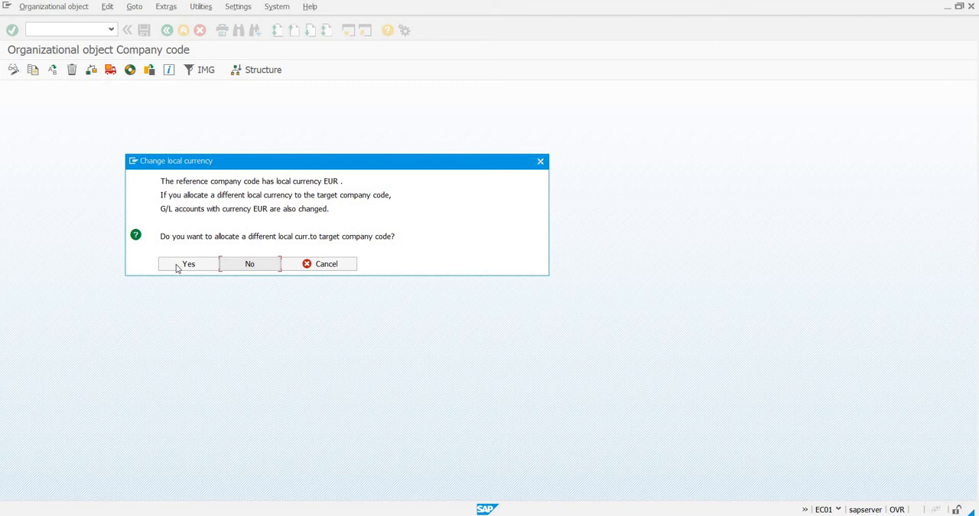
click(177, 267)
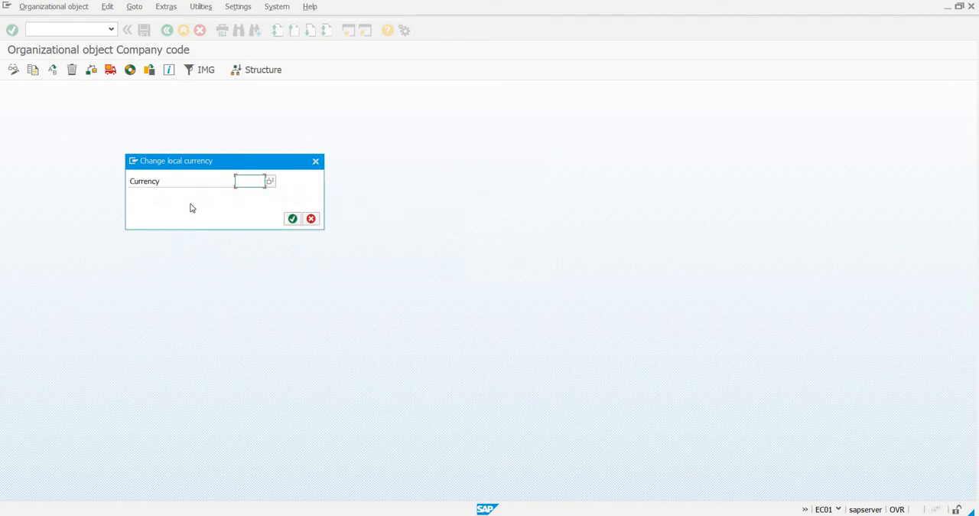
click(271, 182)
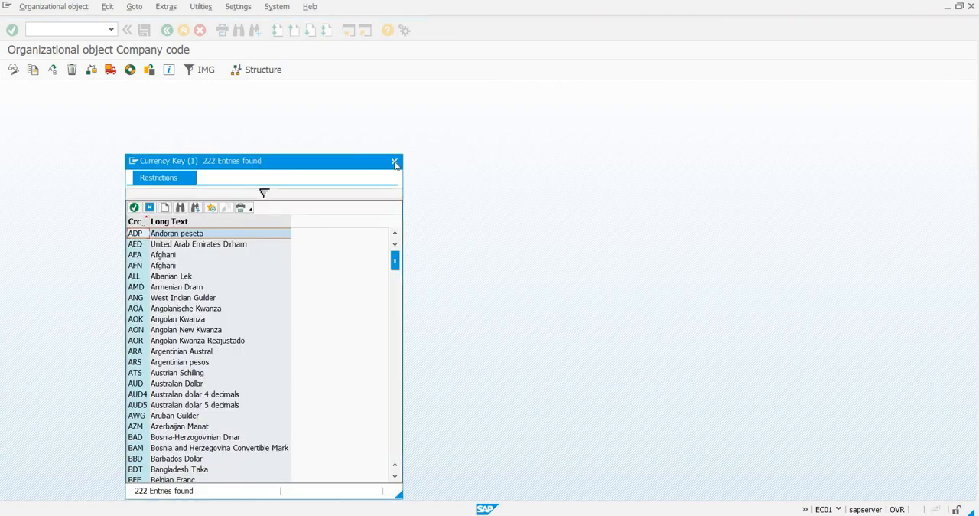
click(394, 162)
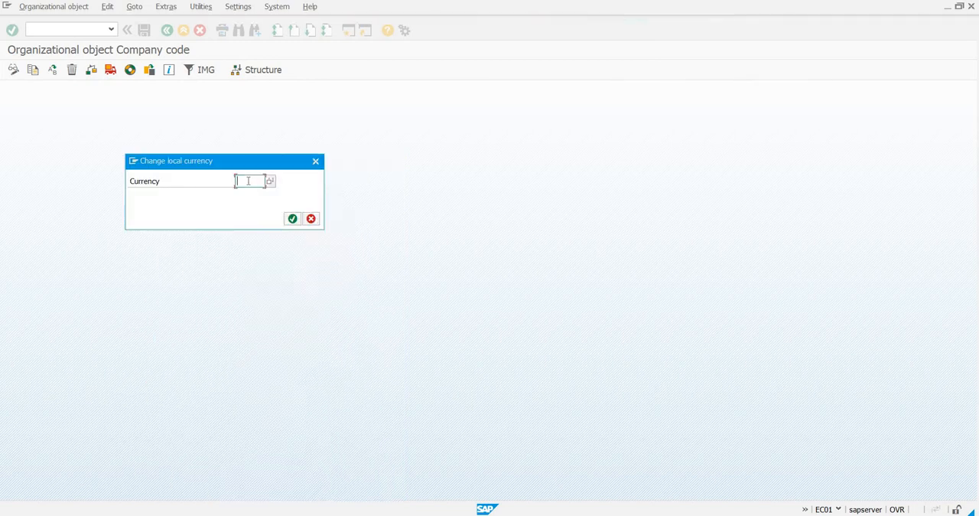
text(INR)
click(295, 221)
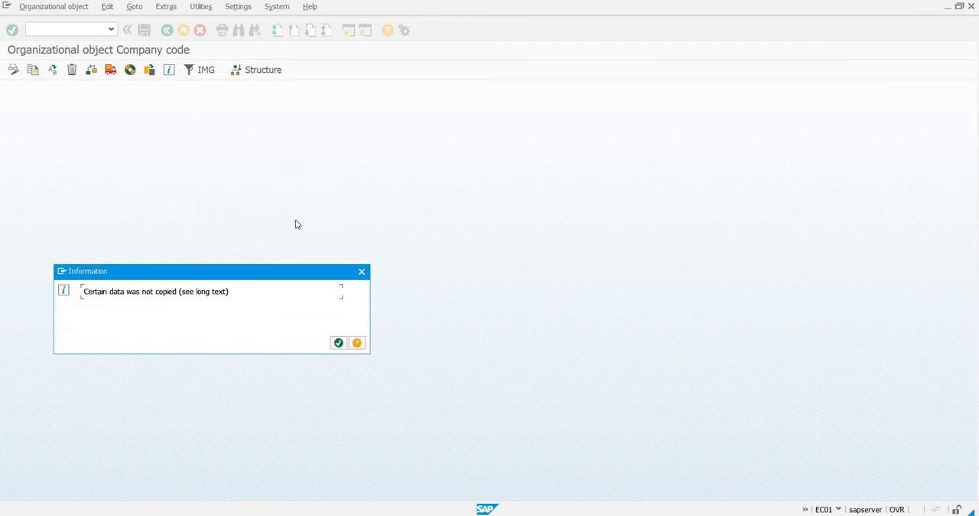
Acknowledge the copy information notices and agree to transport the number ranges.
click(339, 344)
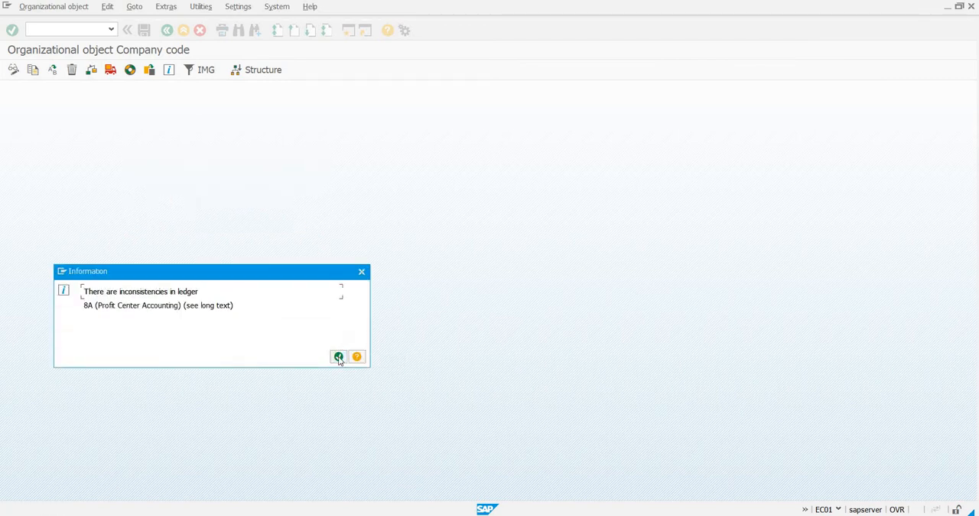
click(339, 357)
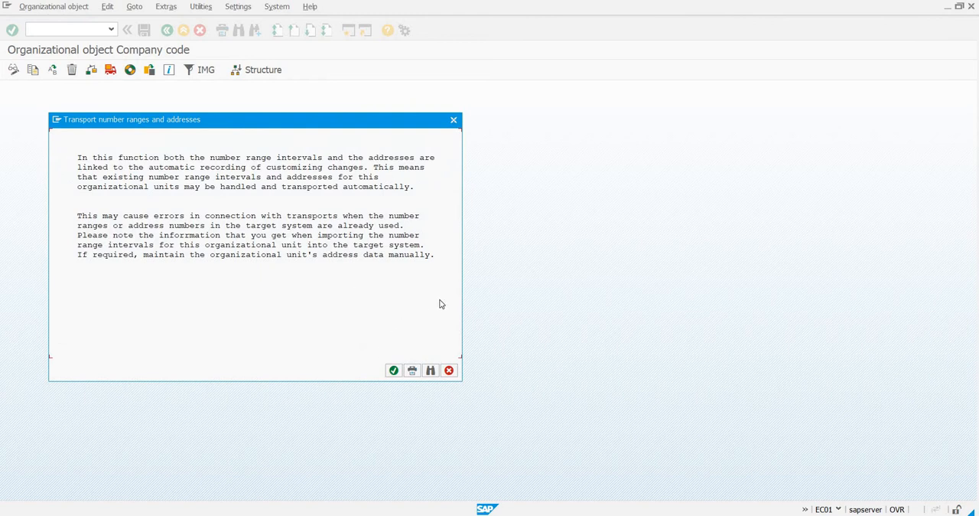
click(394, 371)
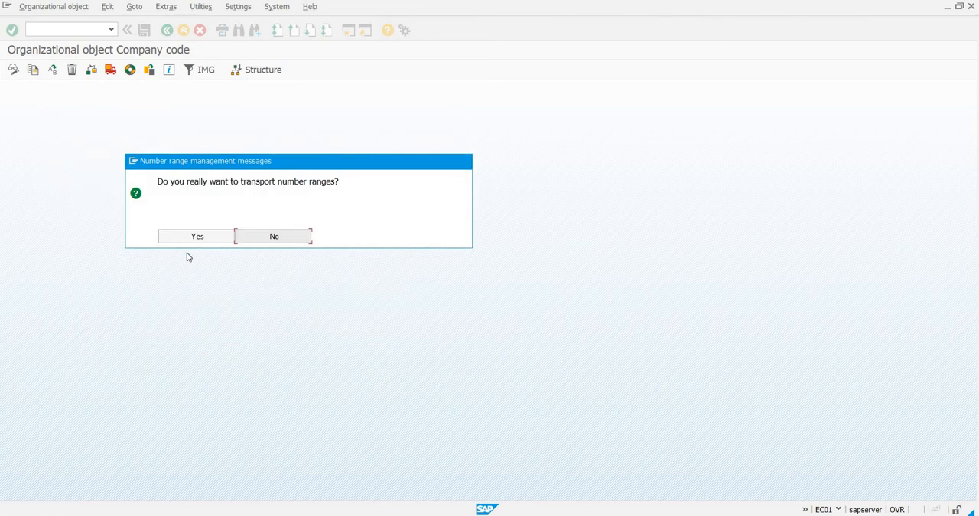
click(193, 237)
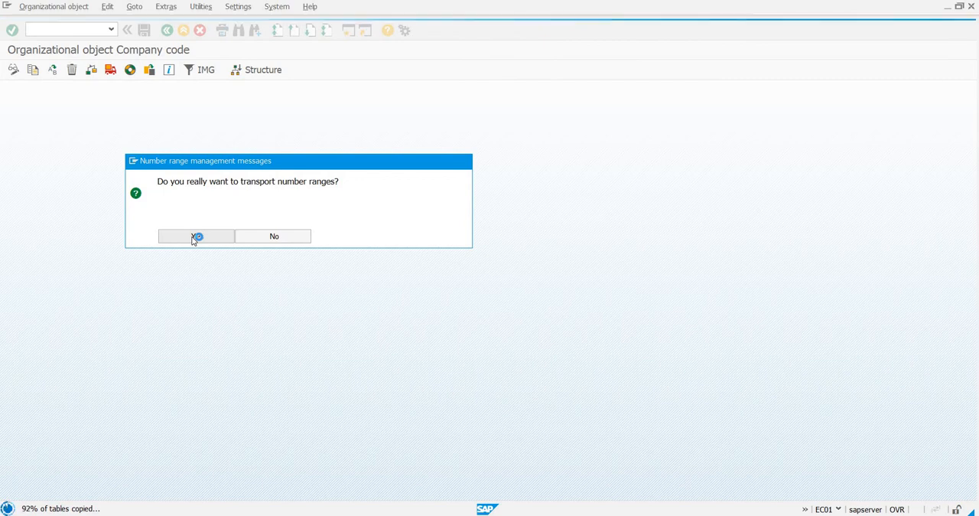
click(196, 236)
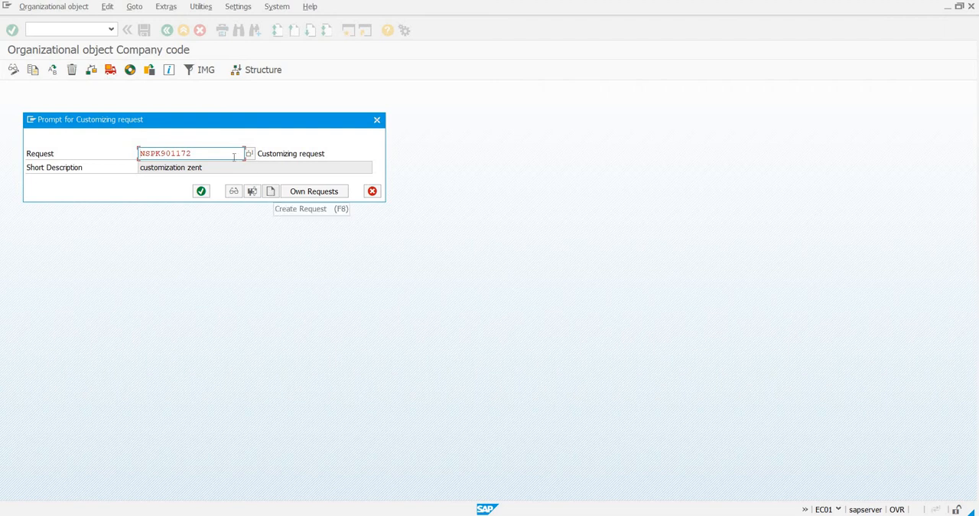
Record the copy in the "customization zent" customizing request and approve the successive number range interval transports under it.
click(201, 191)
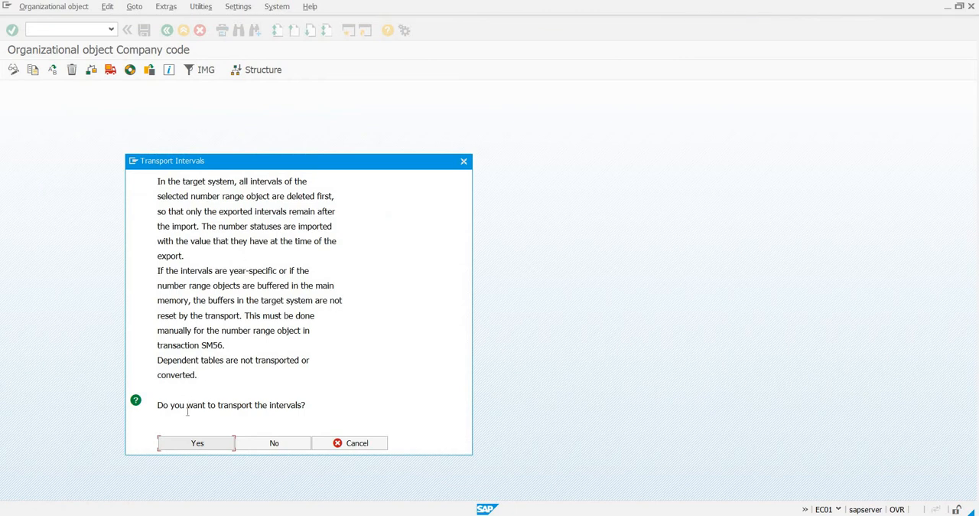
click(190, 444)
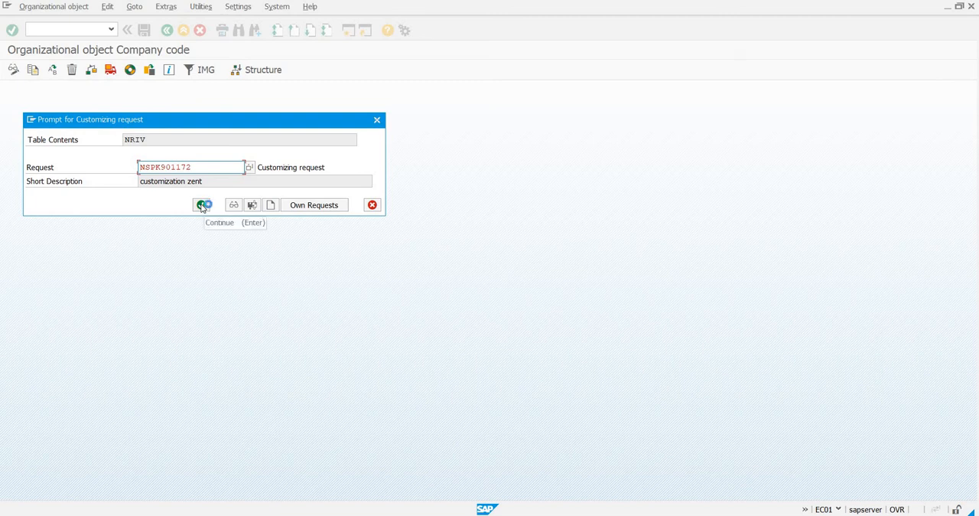
click(203, 206)
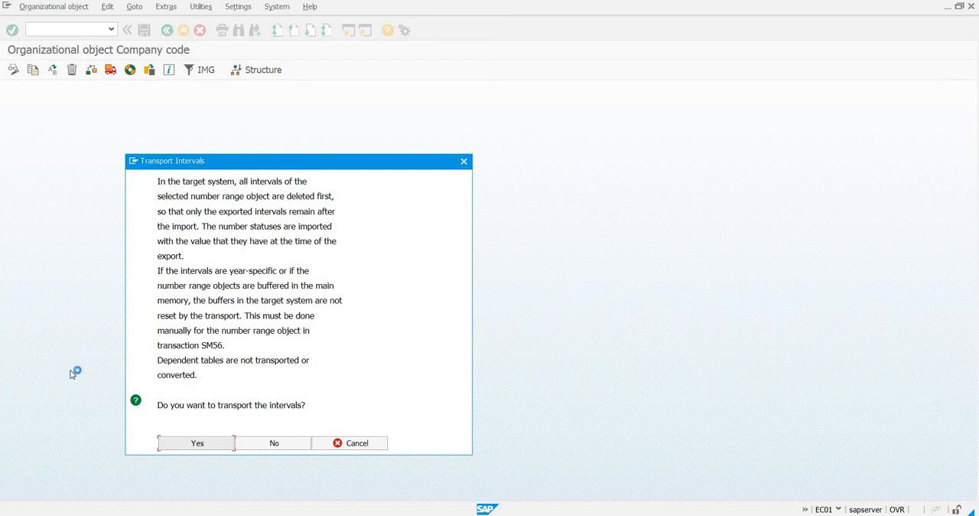
key(Return)
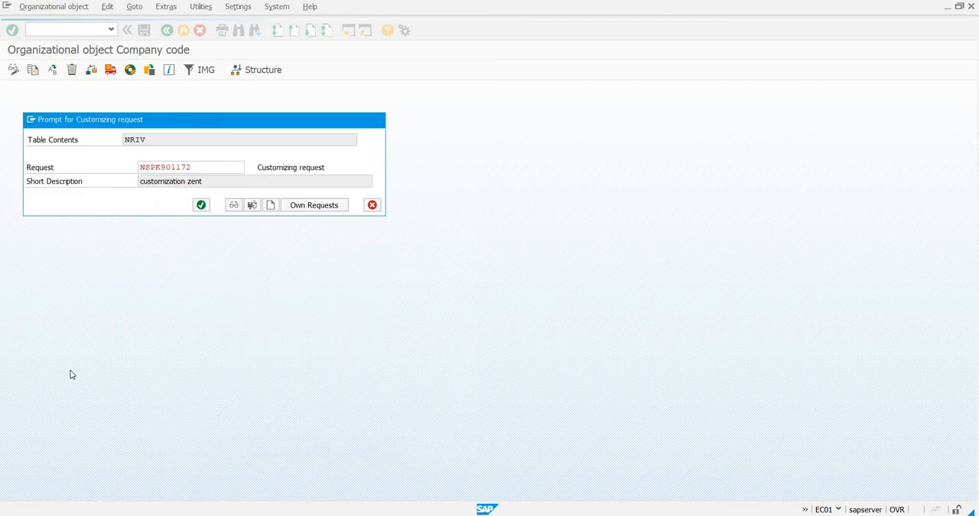
key(Return)
key(Return)
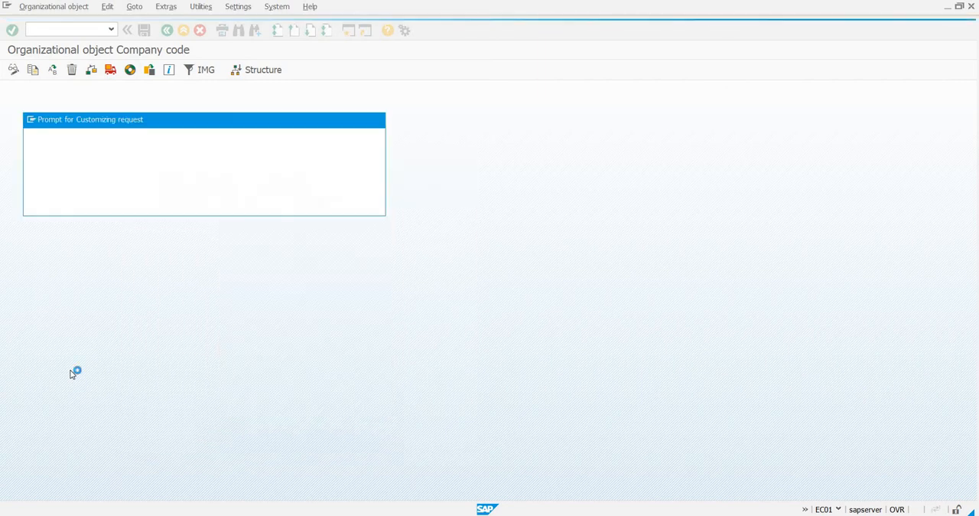
key(Return)
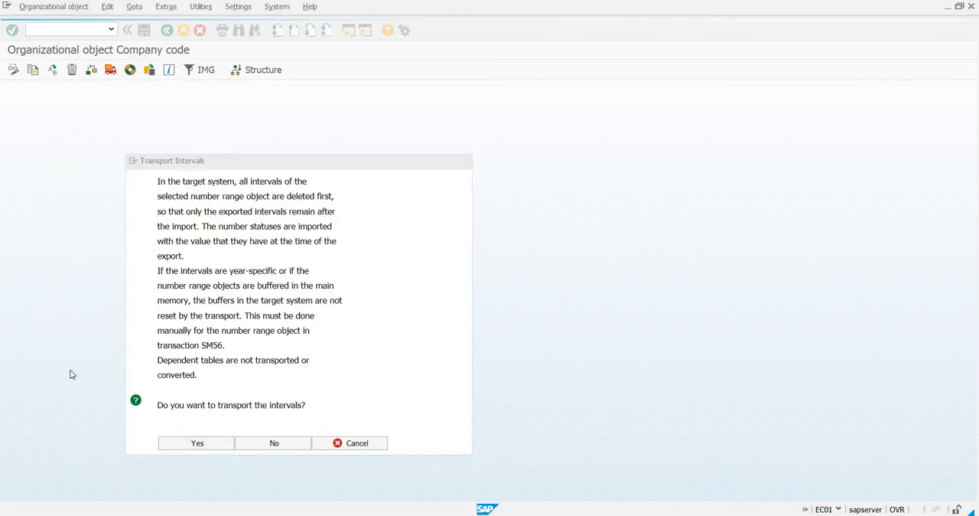
key(Return)
key(Return)
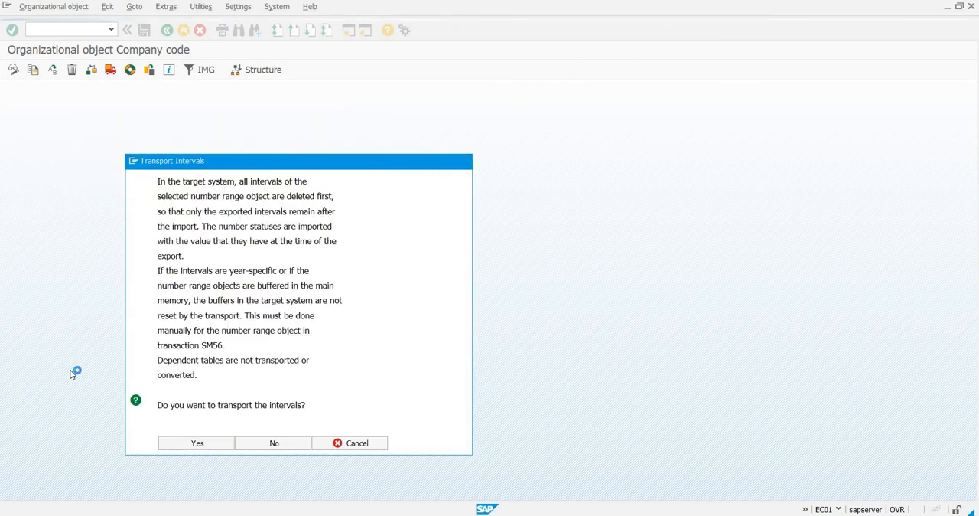
key(Return)
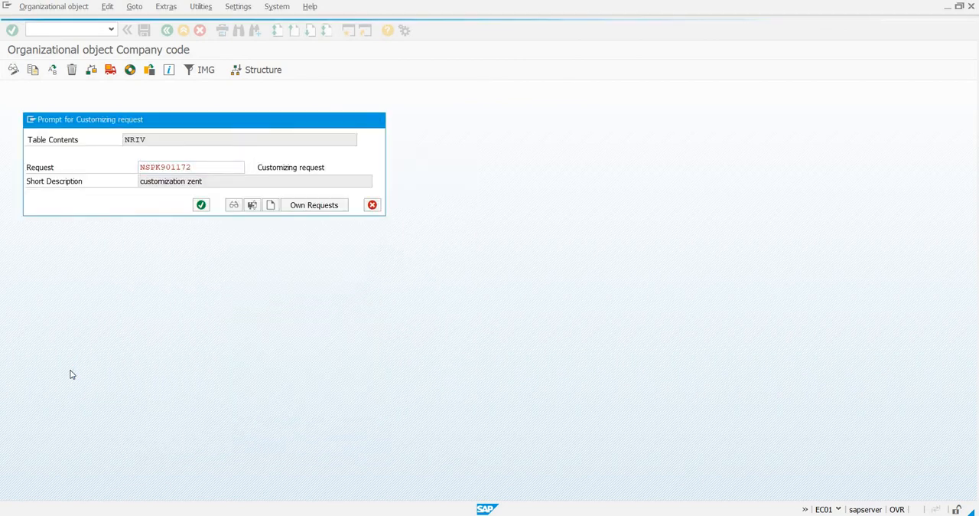
key(Return)
key(Return)
key(Return)
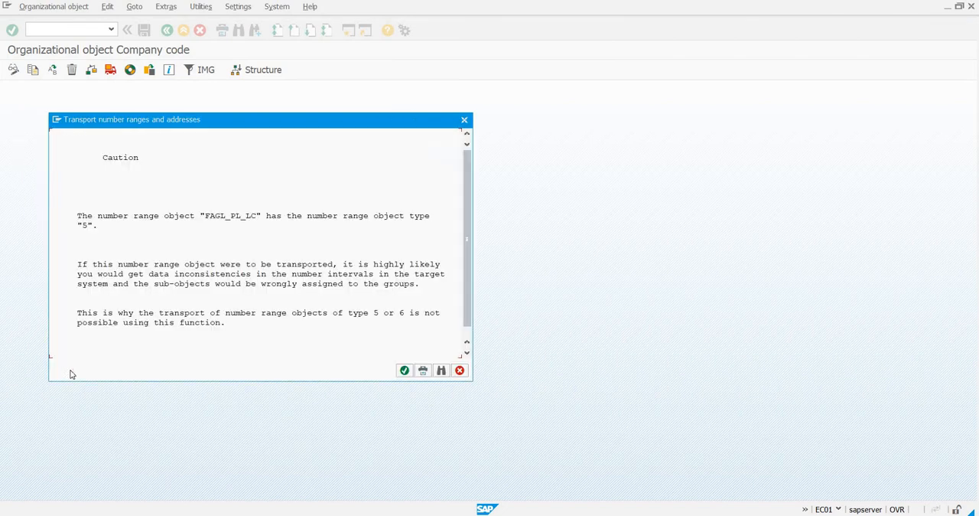
key(Return)
key(Return)
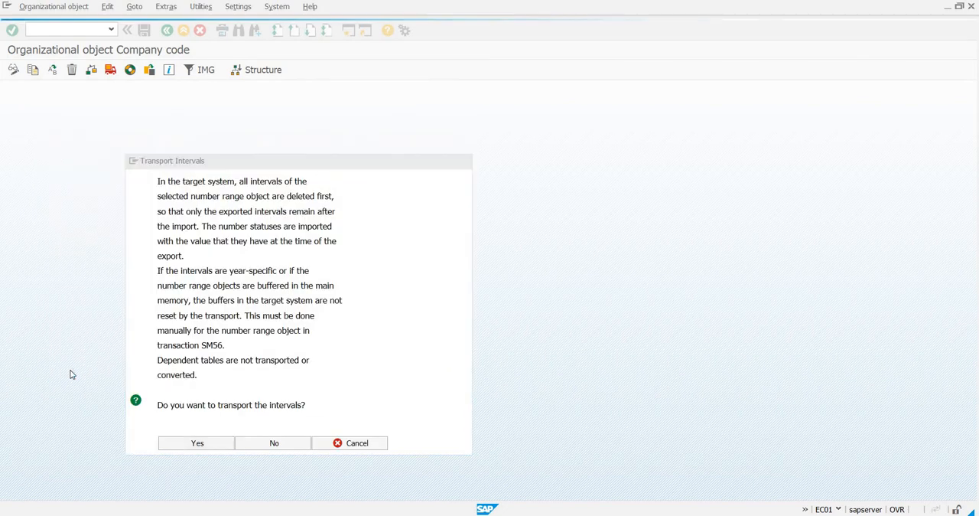
key(Return)
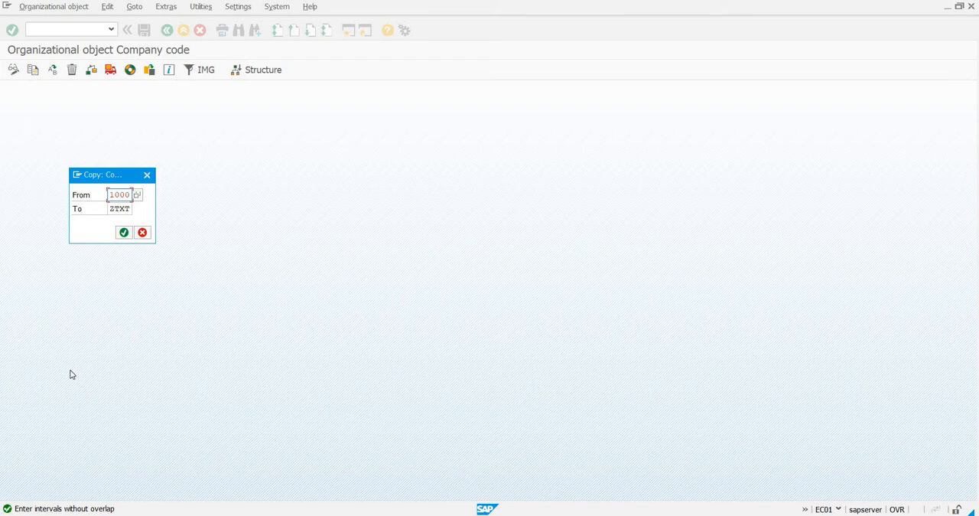
Dismiss the company code copy dialog and approve the successive number range interval transports under the "customization zent" request.
click(142, 233)
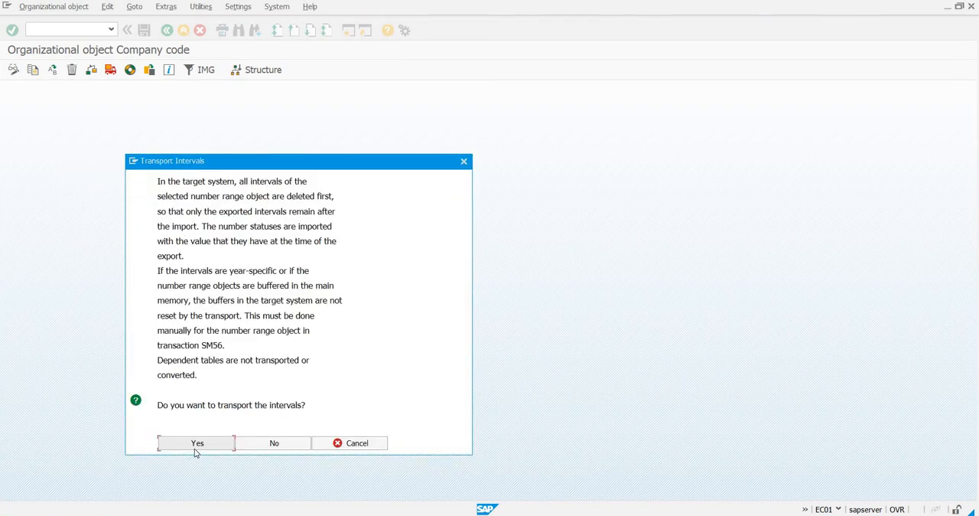
click(197, 444)
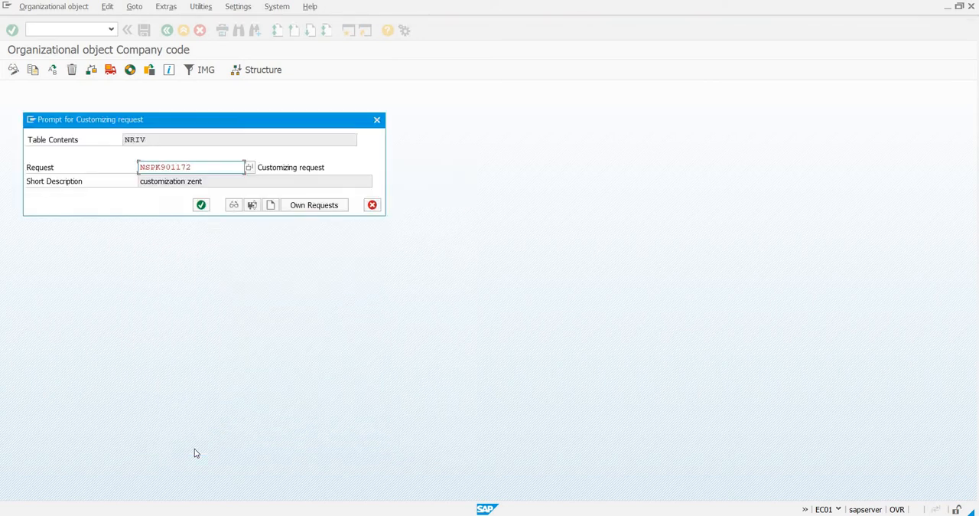
key(Return)
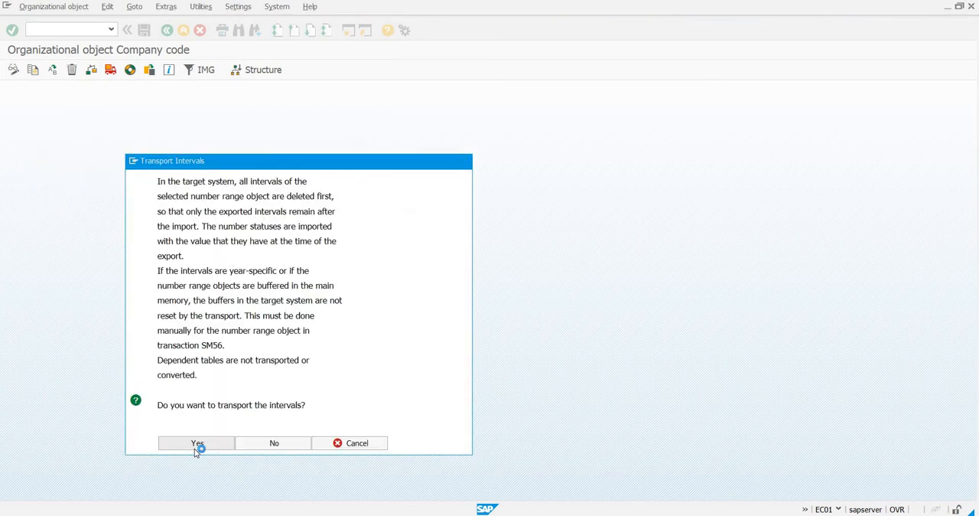
click(197, 444)
key(Return)
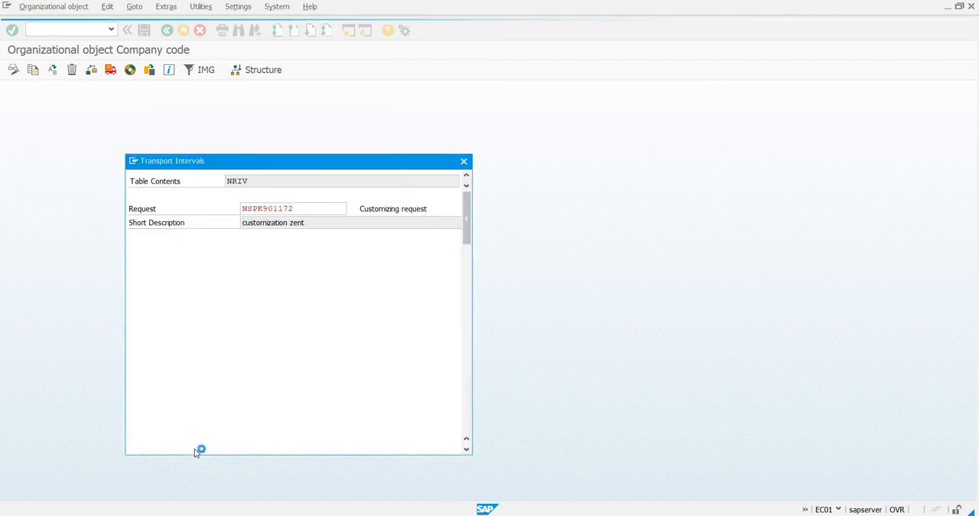
click(196, 447)
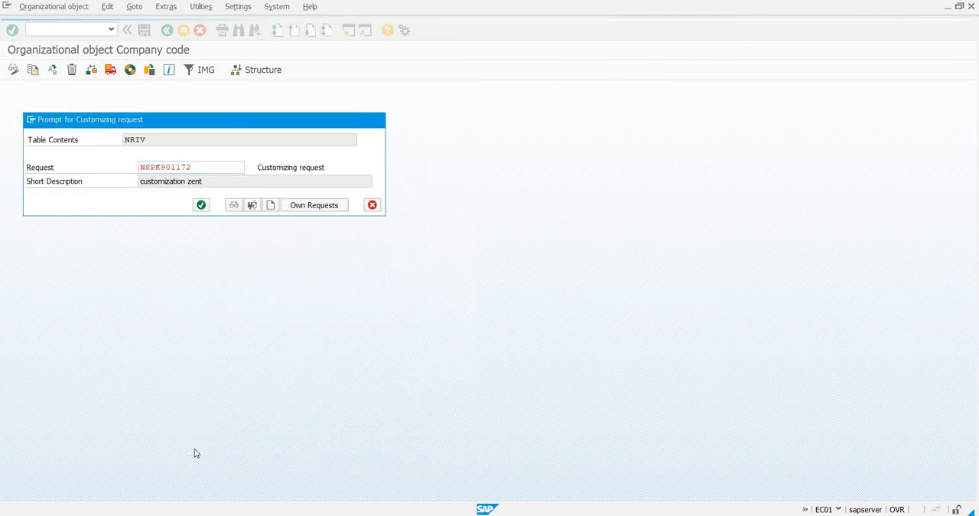
key(Return)
click(196, 448)
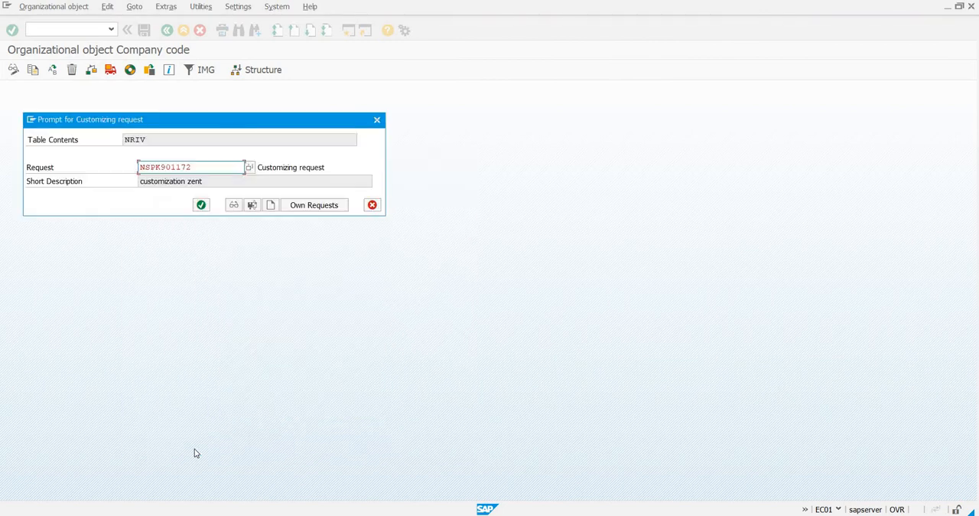
key(Return)
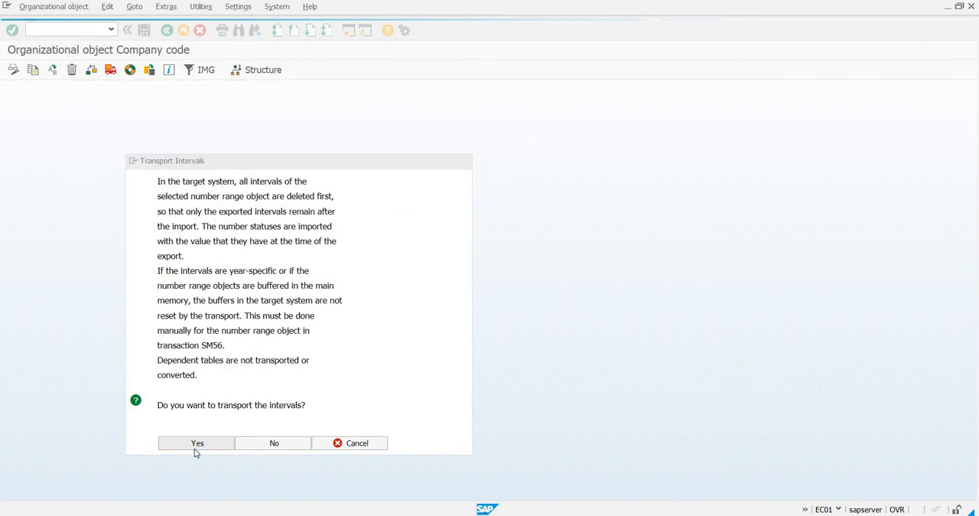
click(195, 447)
key(Return)
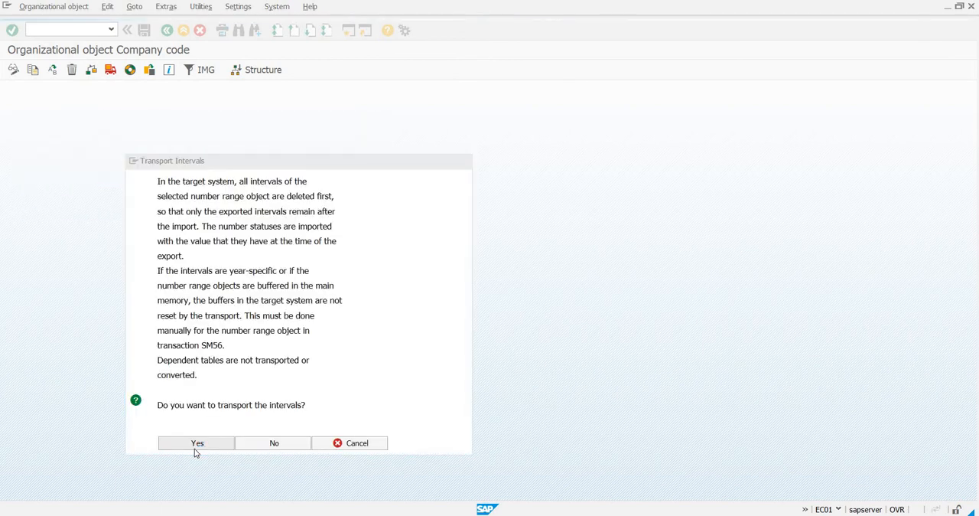
click(195, 448)
key(Return)
click(195, 448)
key(Return)
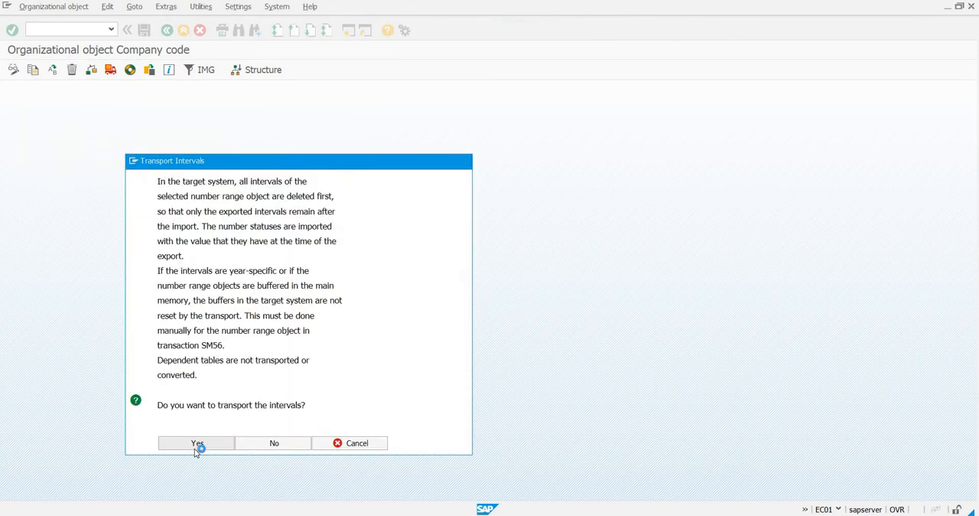
click(196, 448)
key(Return)
click(196, 449)
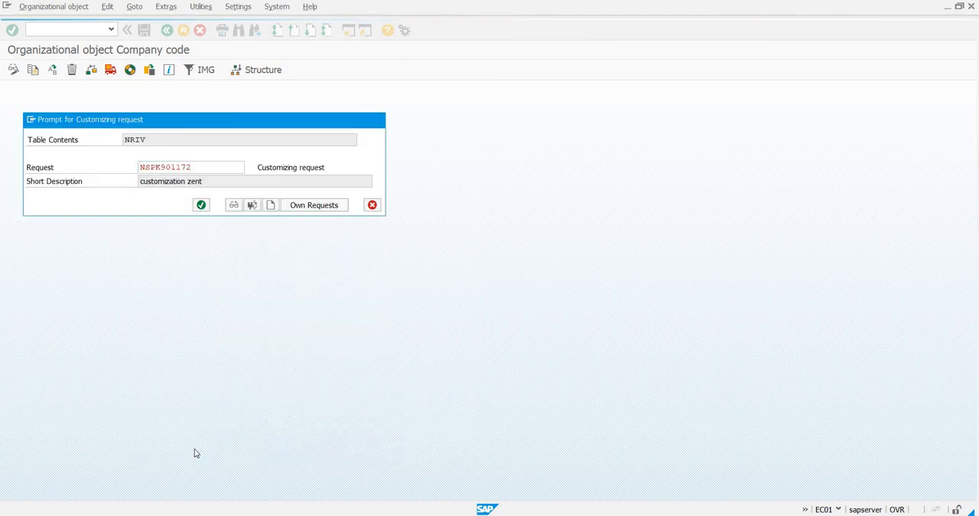
key(Return)
click(196, 450)
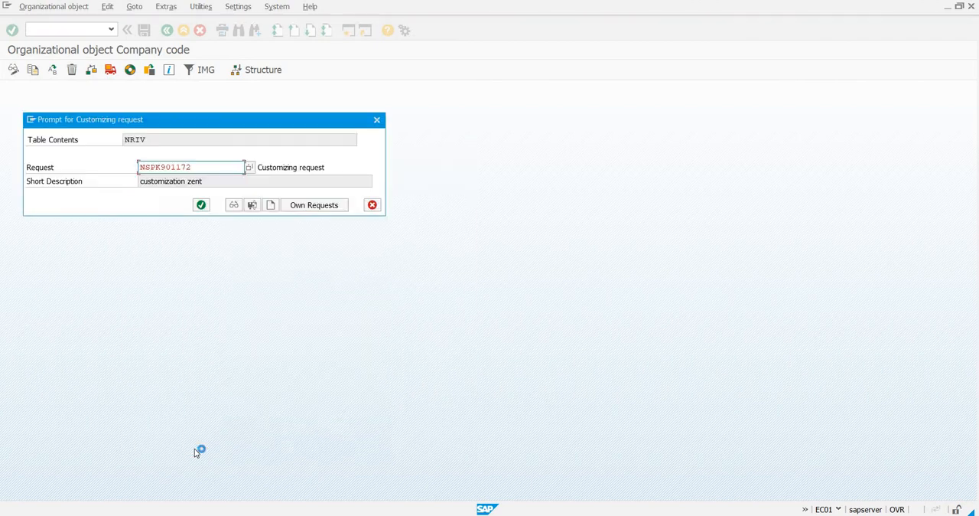
key(Return)
click(196, 449)
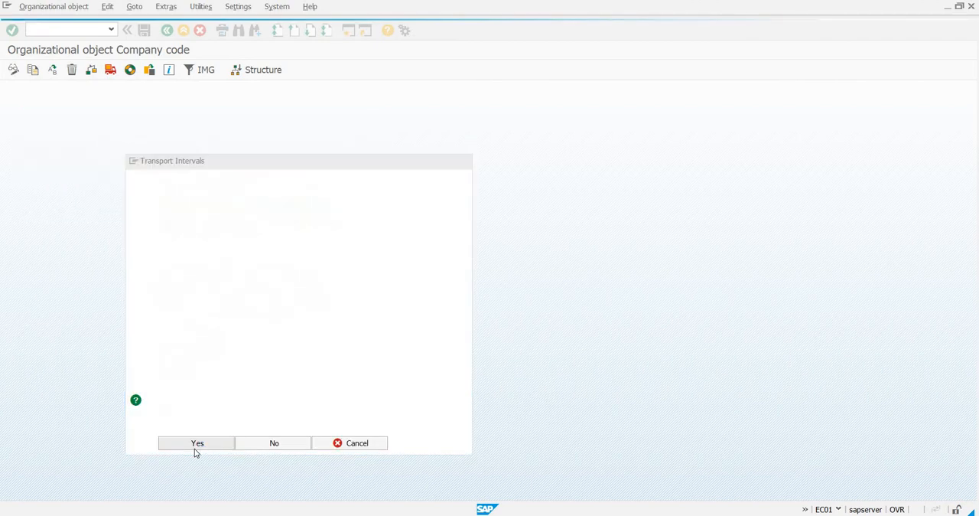
key(Return)
click(196, 449)
key(Return)
click(196, 450)
key(Return)
click(195, 451)
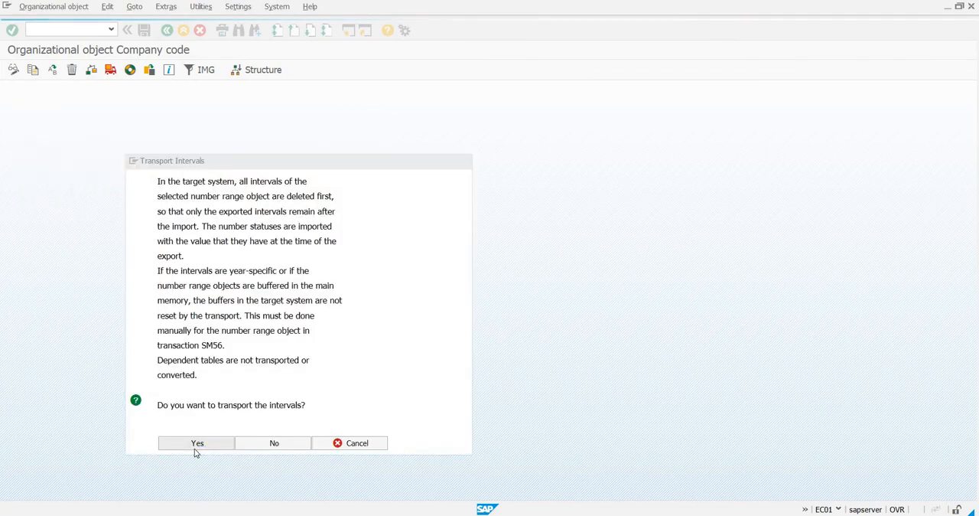
key(Return)
click(196, 452)
key(Return)
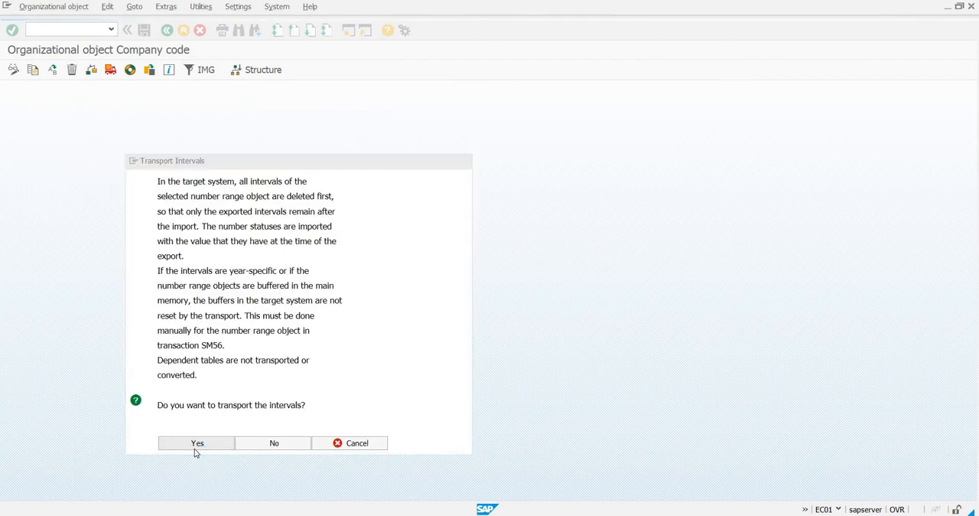
click(195, 451)
key(Return)
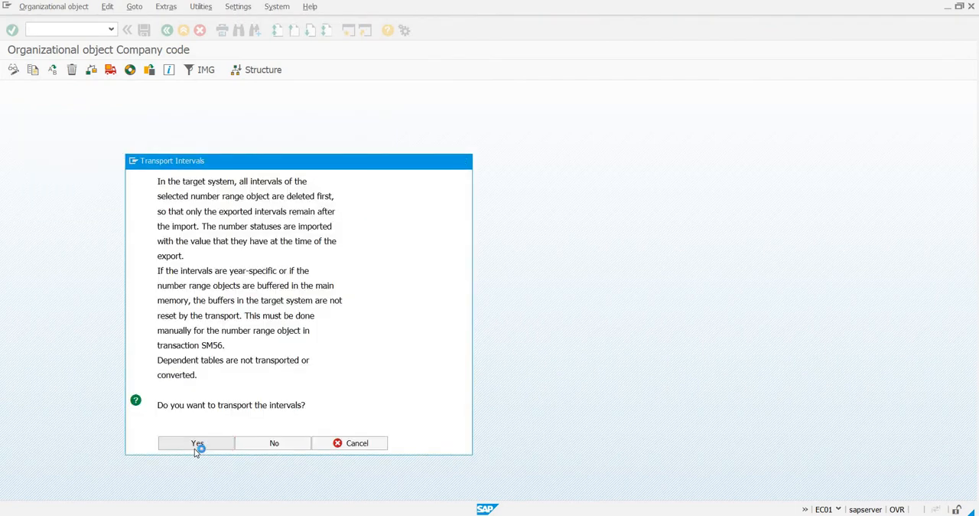
click(195, 452)
key(Return)
click(196, 452)
key(Return)
click(195, 443)
key(Return)
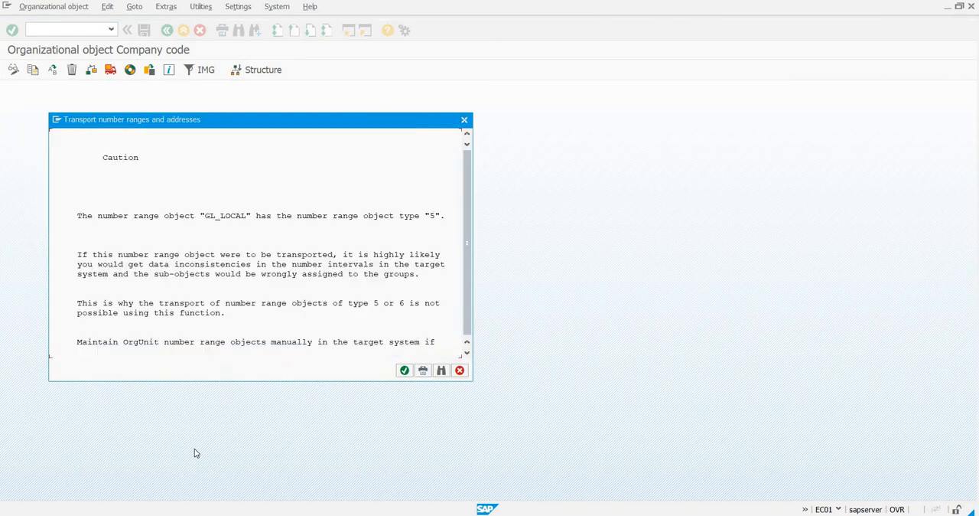
Acknowledge the cautions for number range objects GL_LOCAL and J_1ICERT, approving the interval transport prompted between them.
key(Return)
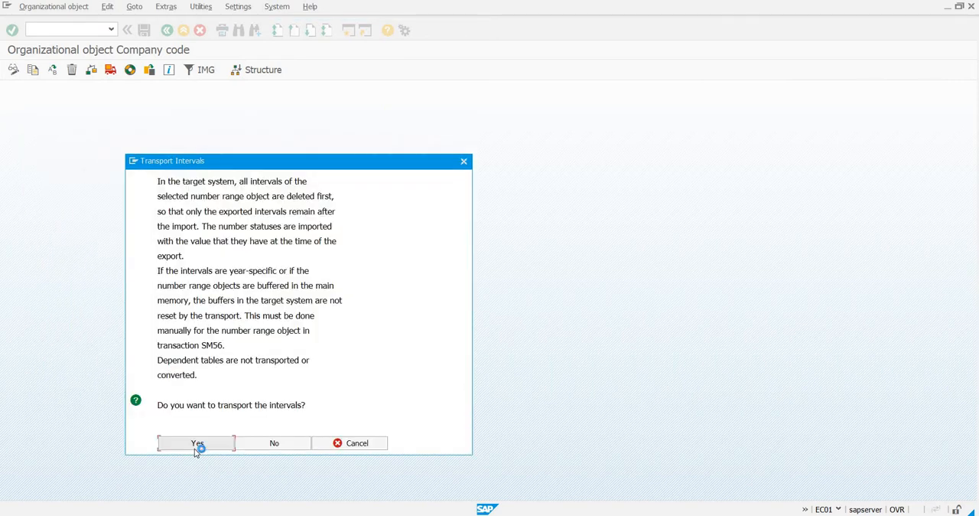
click(195, 453)
key(Return)
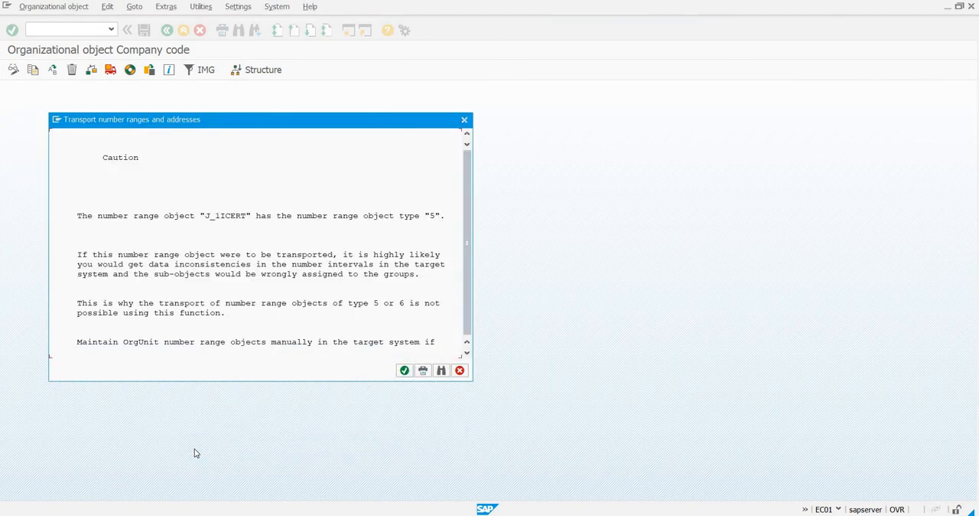
key(Return)
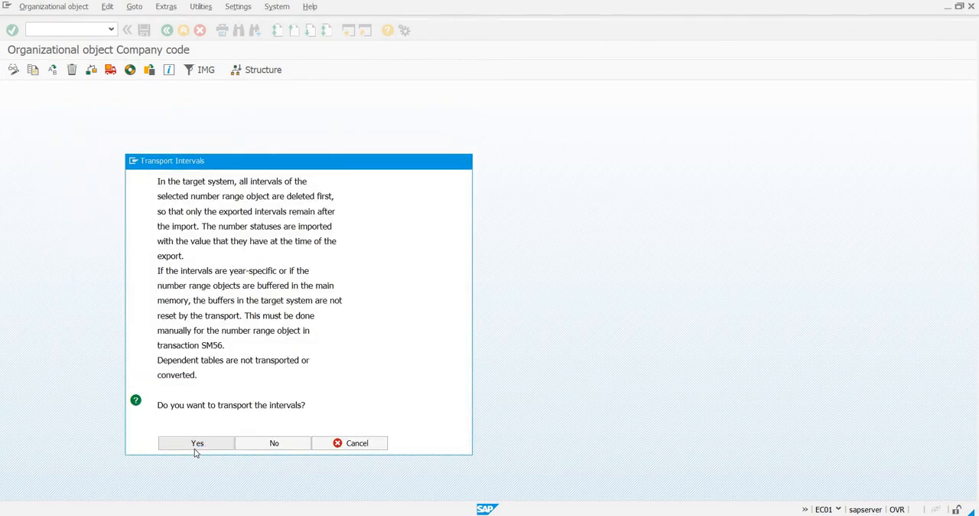
Approve the remaining number range interval transports, recording each in the "customization zent" customizing request.
click(195, 452)
click(197, 446)
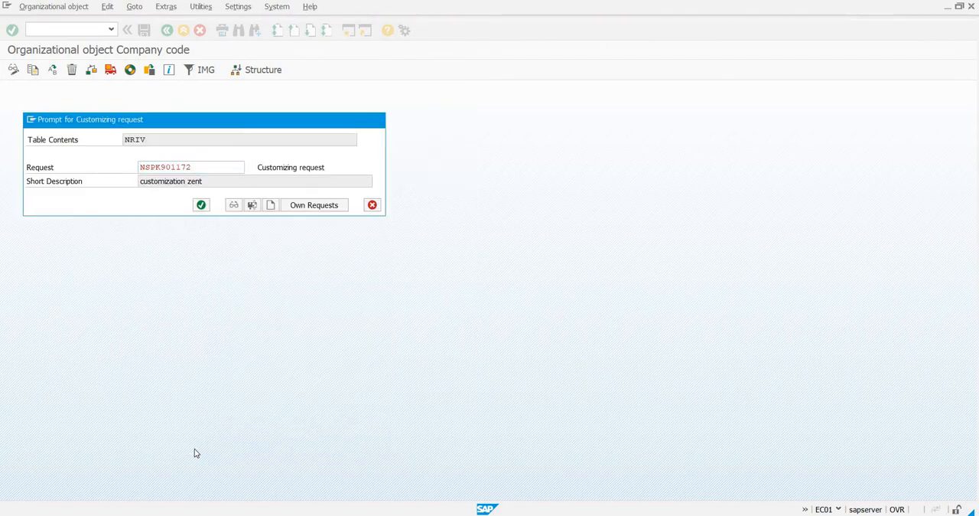
click(197, 446)
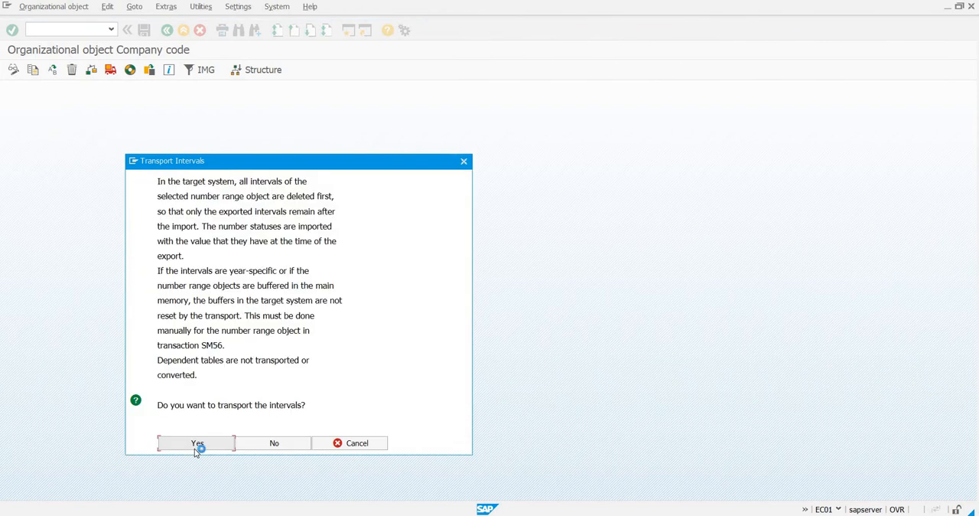
click(195, 450)
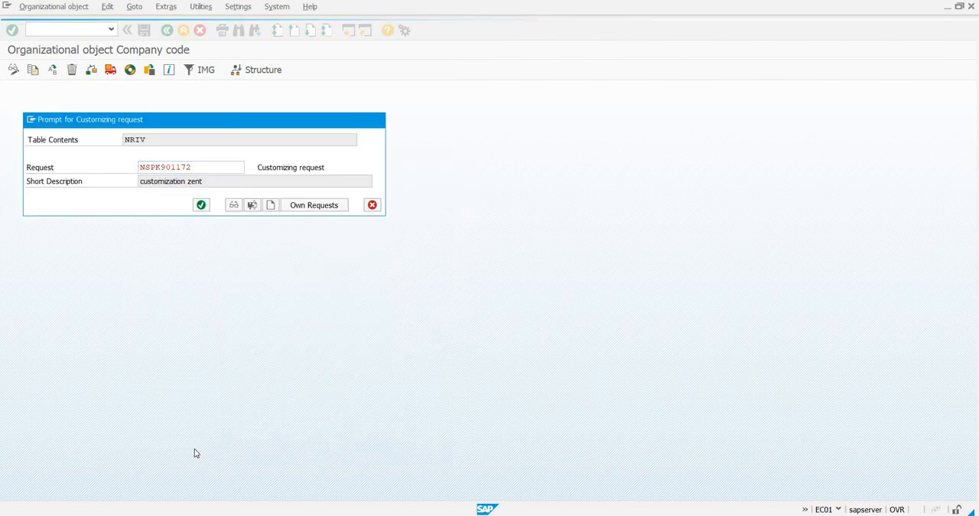
click(195, 449)
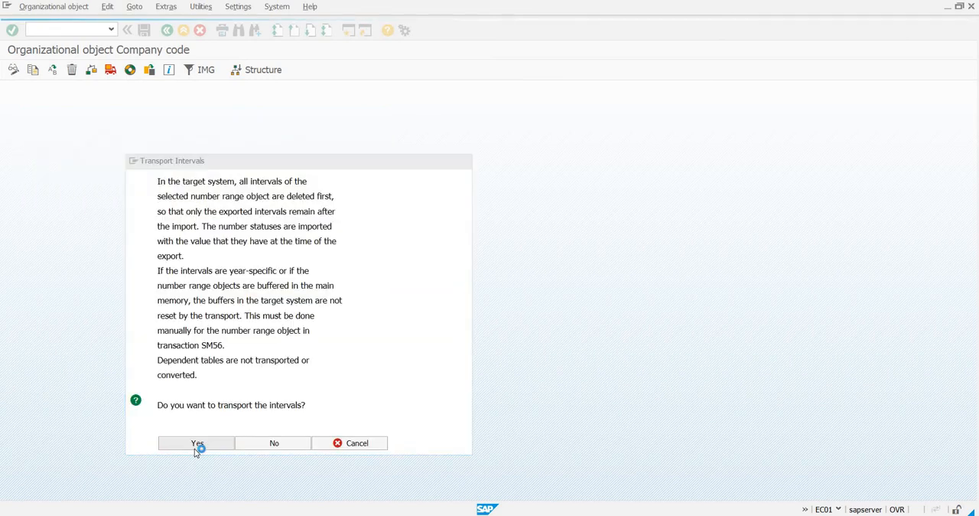
click(195, 450)
key(Return)
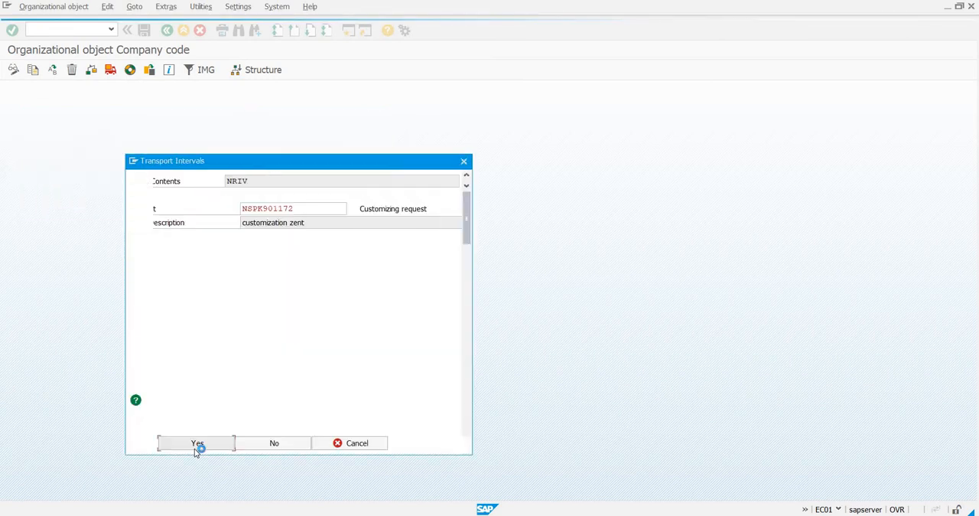
click(195, 449)
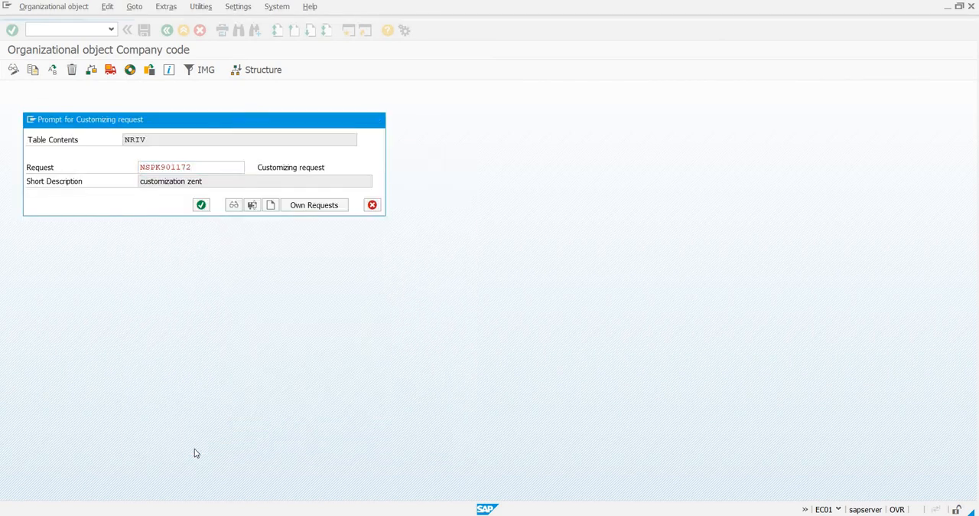
key(Return)
click(195, 449)
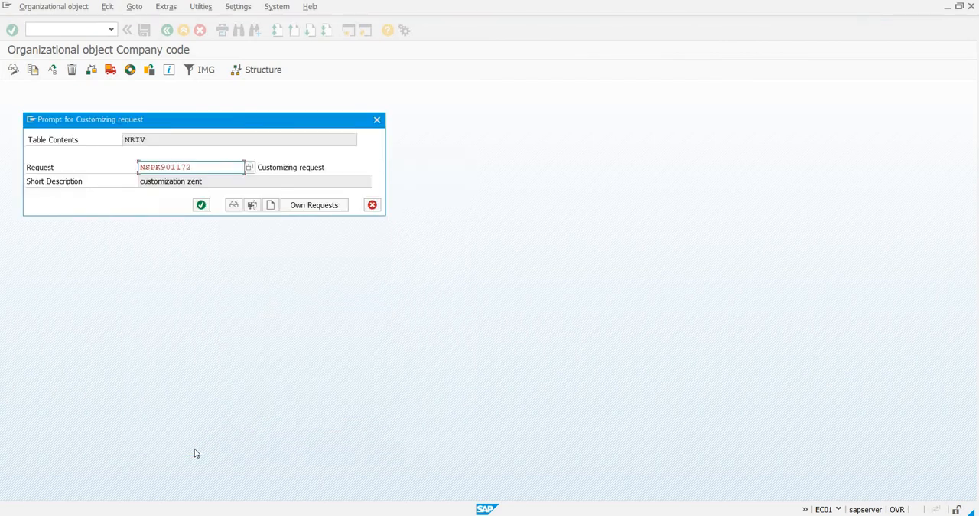
key(Return)
click(195, 449)
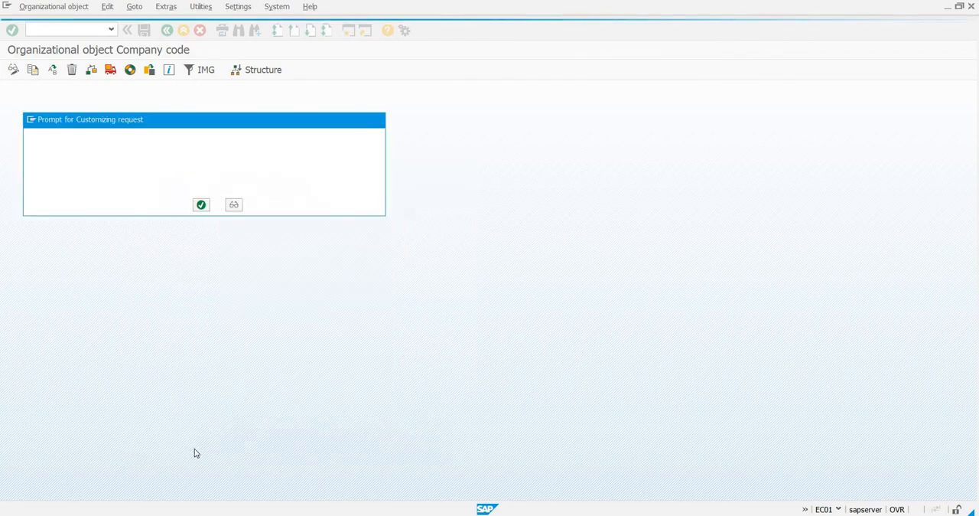
key(Return)
click(195, 450)
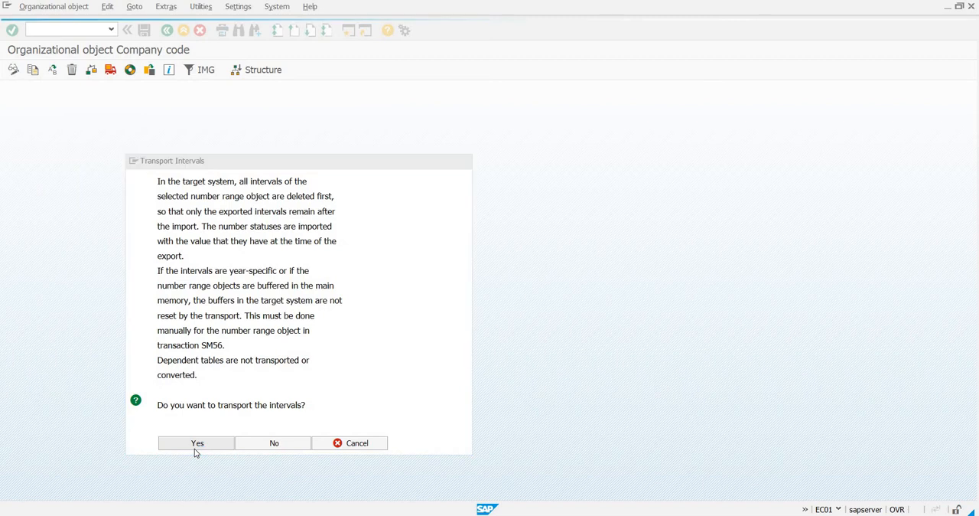
key(Return)
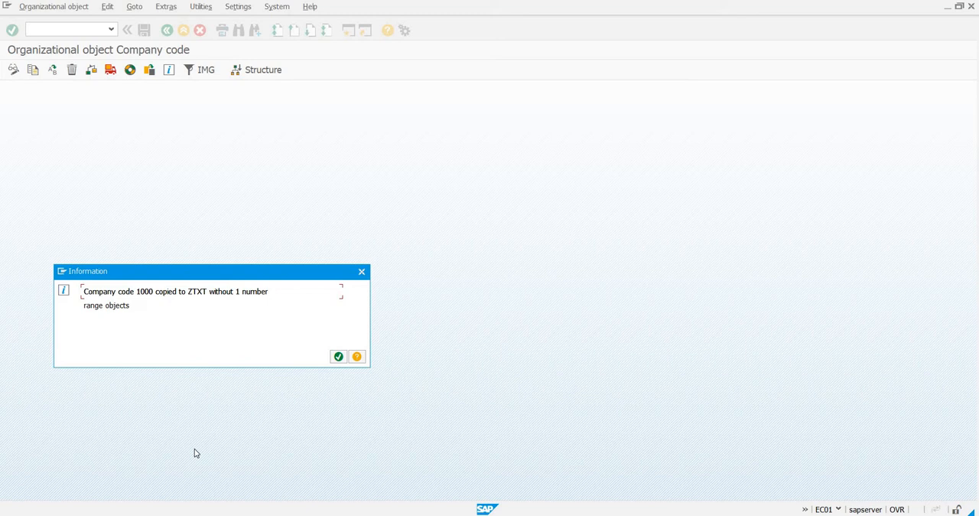
Acknowledge the copy completion notice and check the completed activities before returning to the activity selection.
click(336, 358)
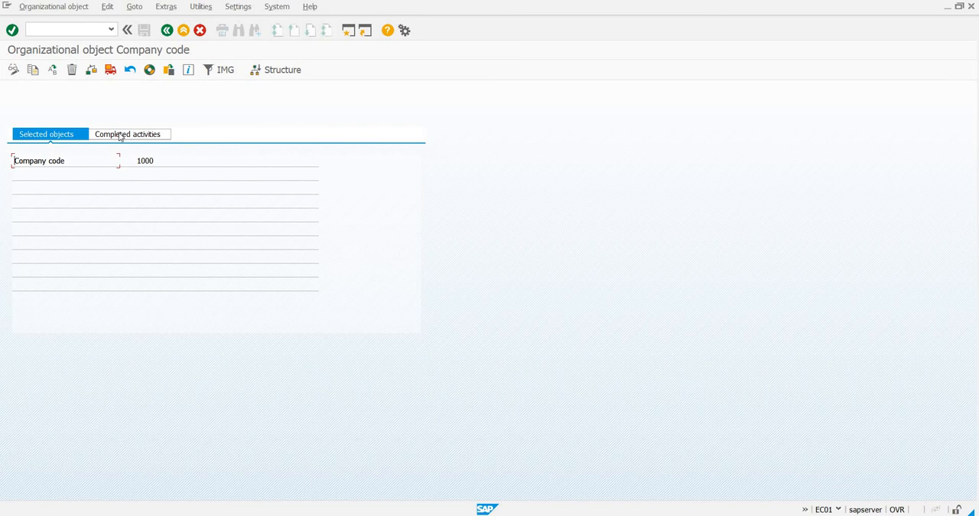
click(119, 135)
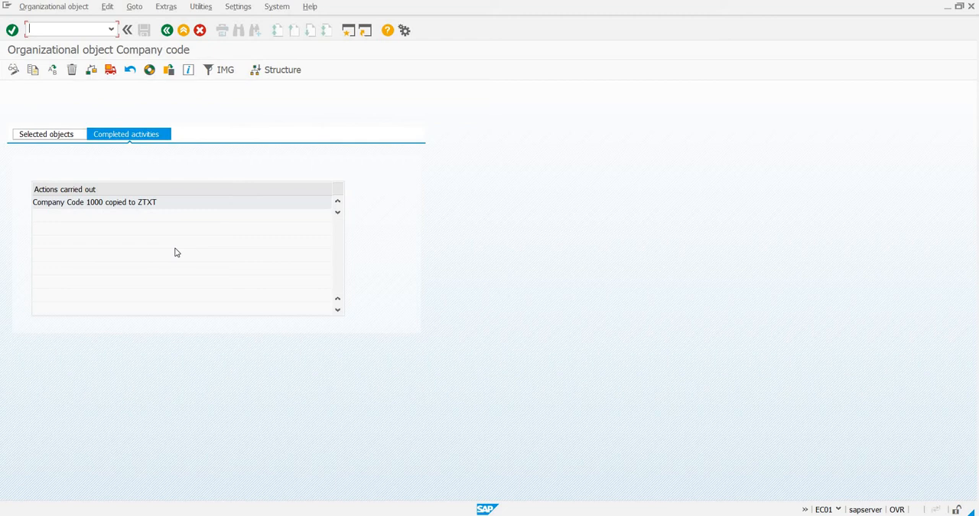
click(167, 30)
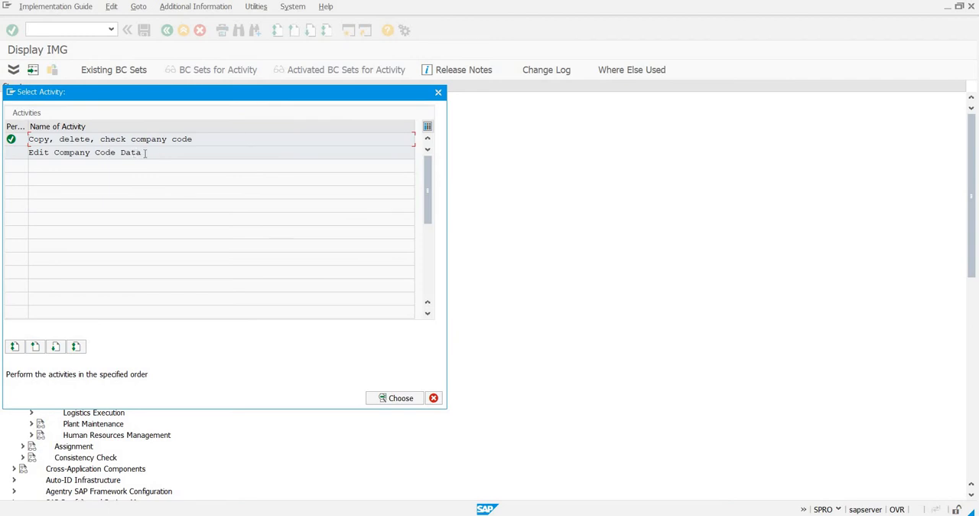
Open the Edit Company Code Data activity and position the overview on company code ZTXT.
click(145, 152)
double_click(140, 152)
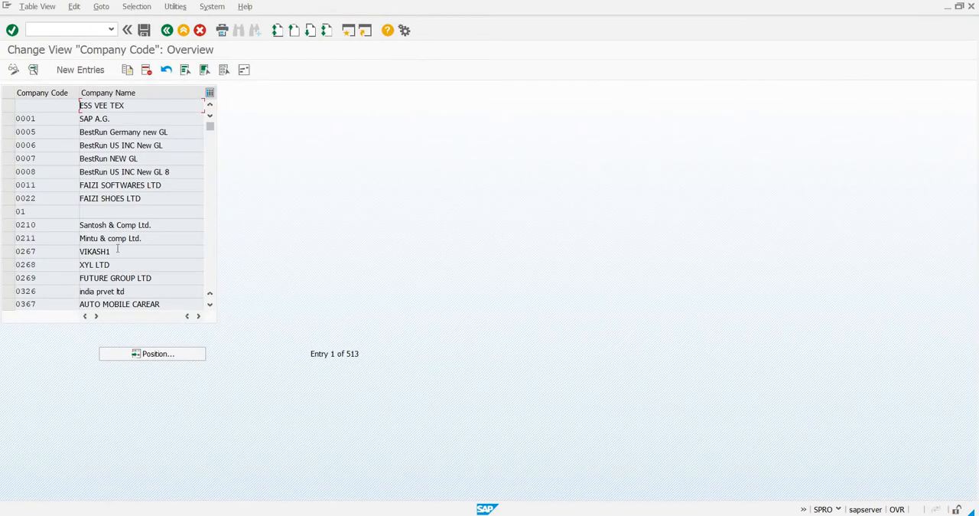
click(156, 354)
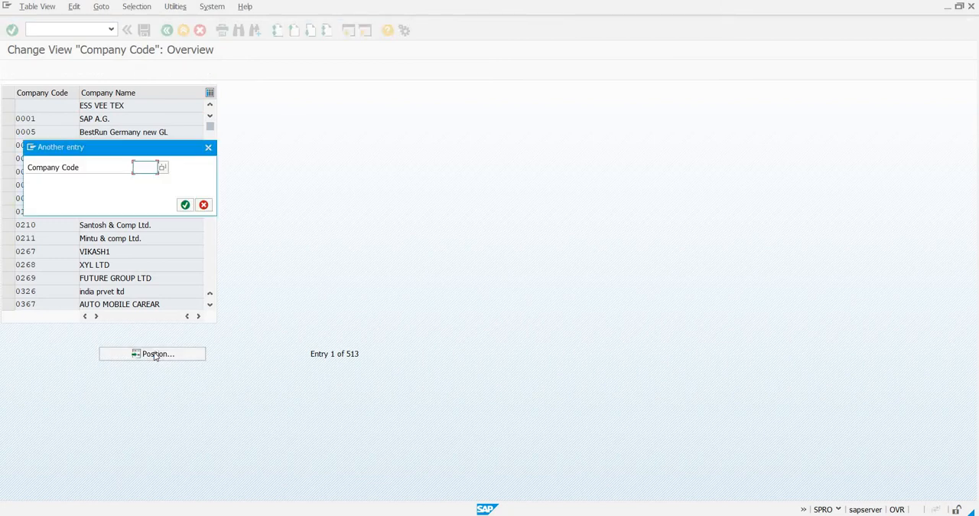
text(ztxt)
key(Return)
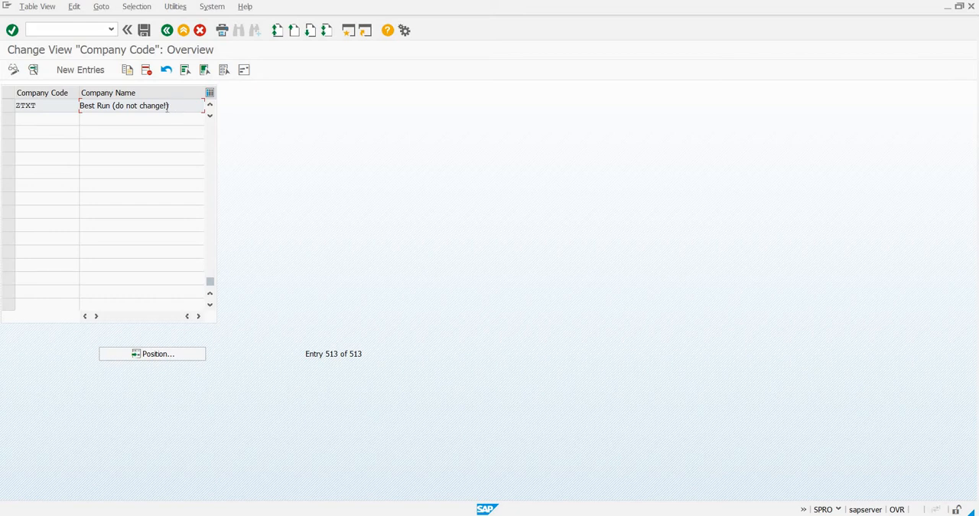
Open the details of company code ZTXT and set its company name to "z textile pvt ltd".
click(34, 107)
double_click(33, 107)
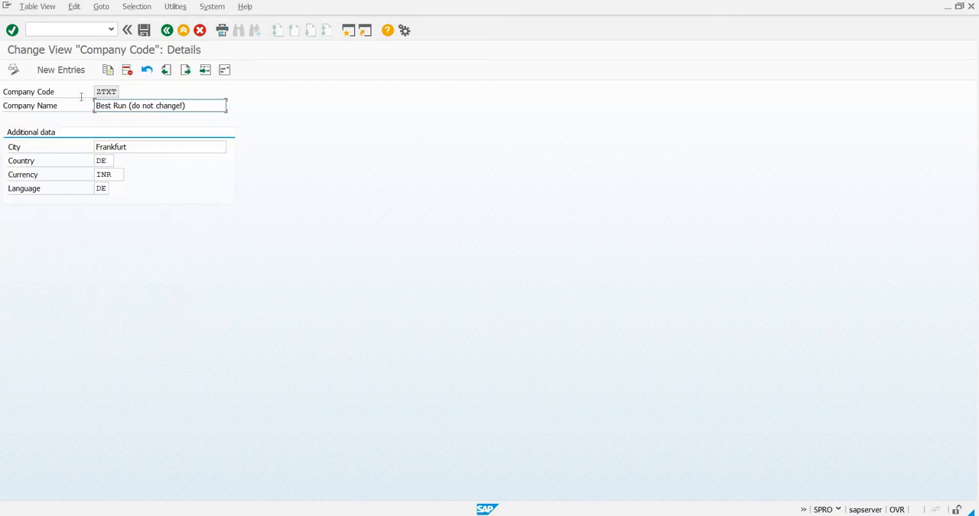
key(shift+Home)
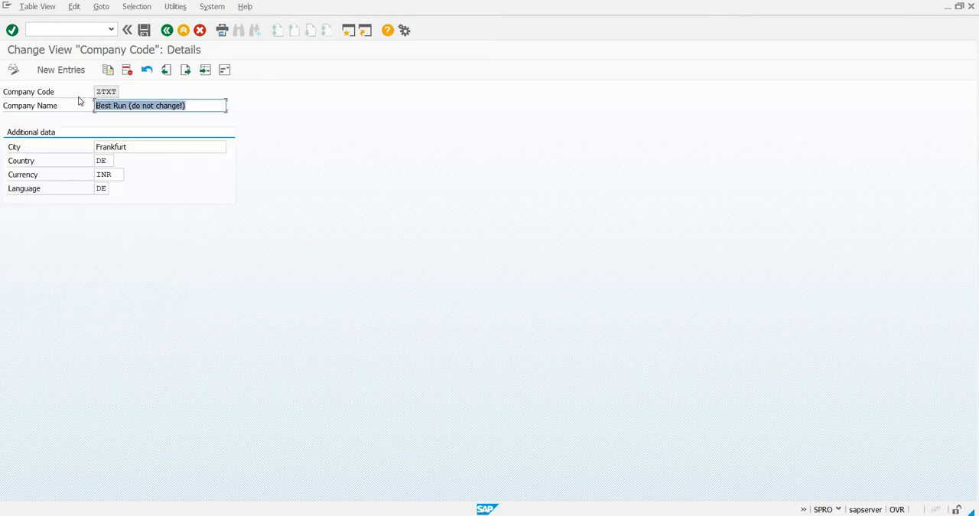
text(z)
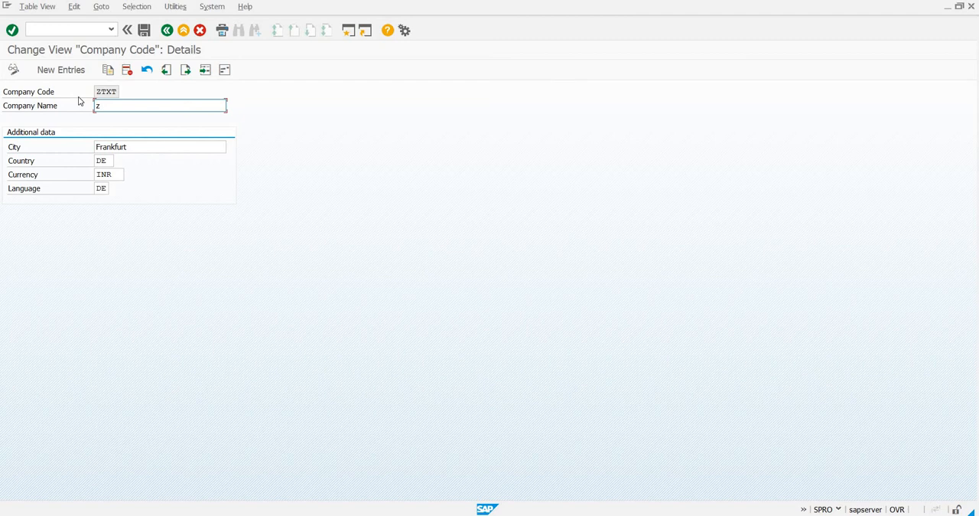
text( textile pvt ltd)
Replace the city in ZTXT's additional data with Gujrat.
click(143, 149)
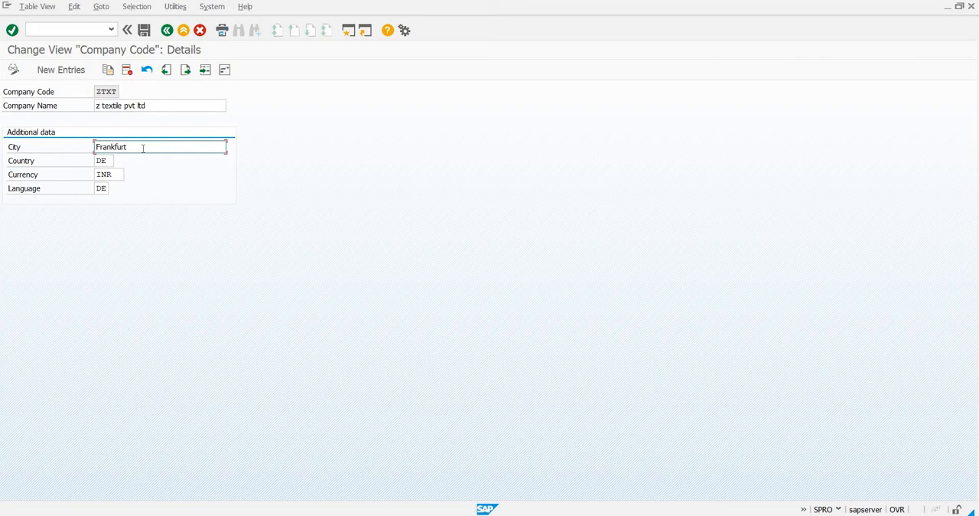
key(BackSpace)
key(BackSpace)
key(BackSpace)
key(BackSpace)
key(BackSpace)
key(BackSpace)
key(BackSpace)
key(BackSpace)
key(BackSpace)
text(Gujrat)
Set the country to IN and the language to EN in ZTXT's additional data.
click(109, 160)
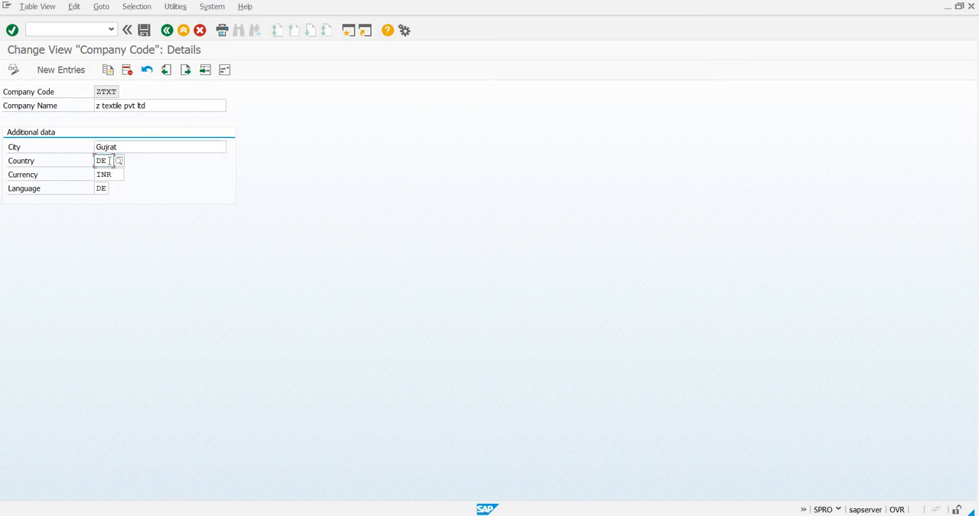
key(BackSpace)
key(BackSpace)
text(IN)
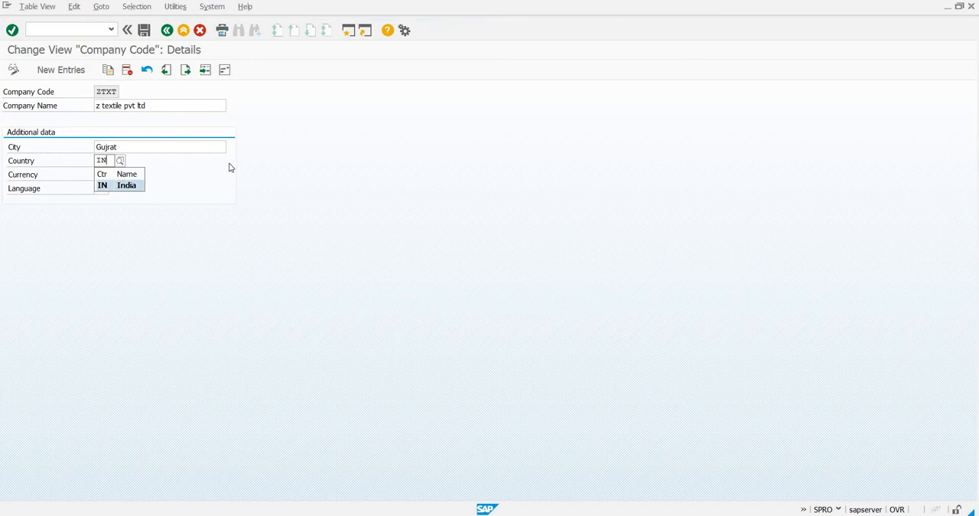
click(120, 186)
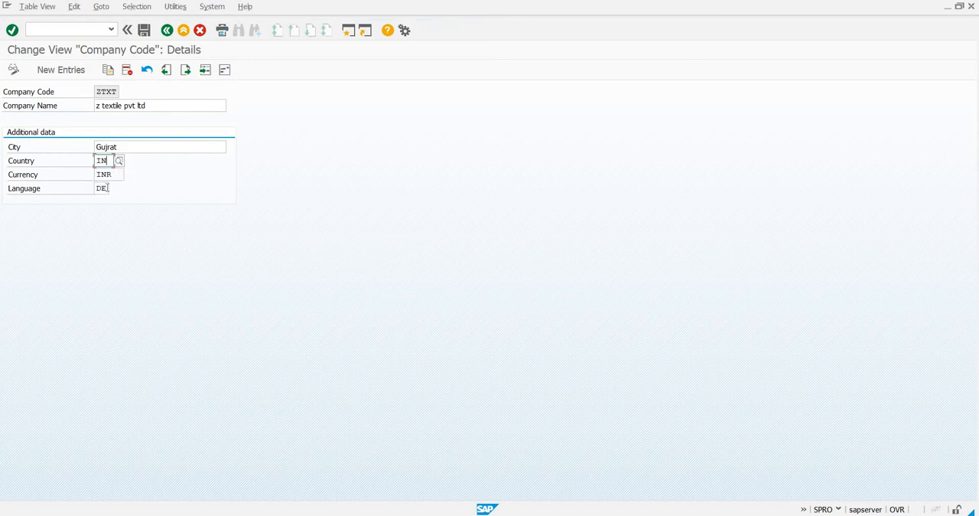
click(108, 187)
key(BackSpace)
key(BackSpace)
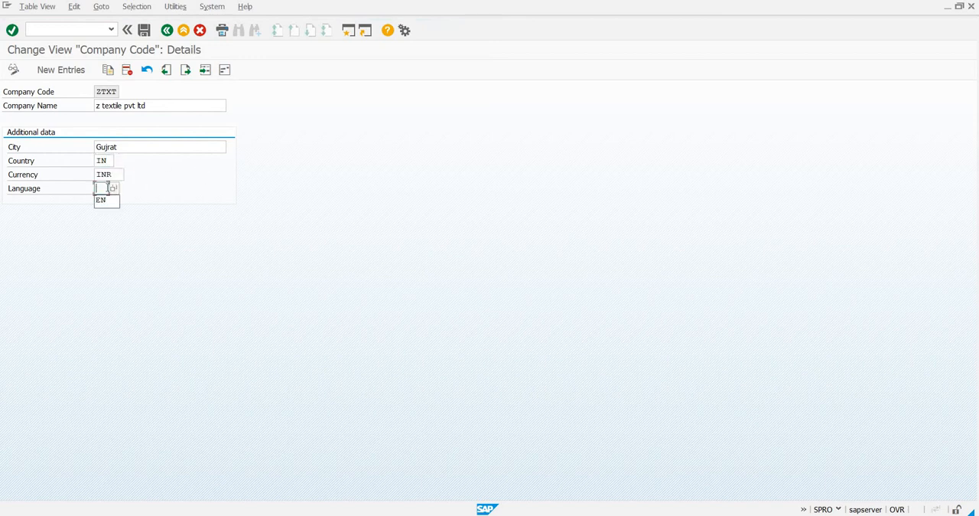
text(EN)
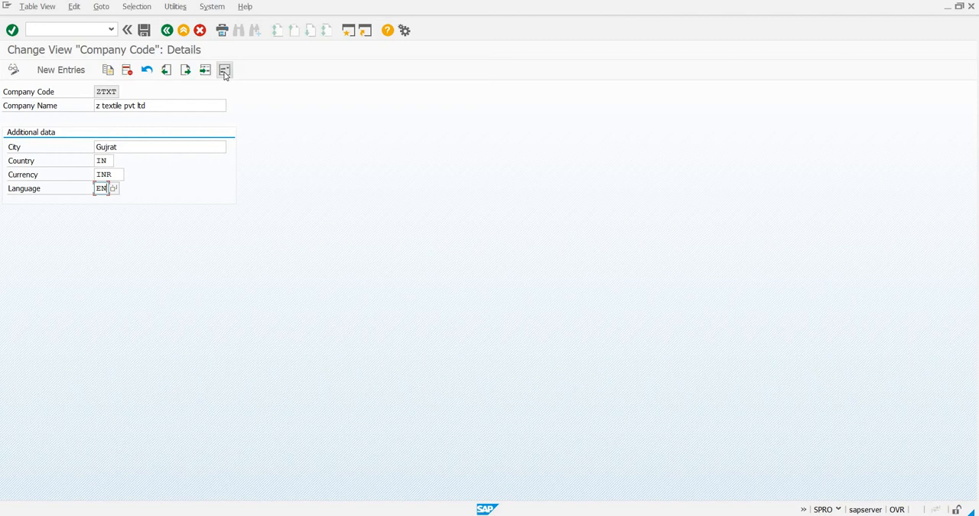
Open ZTXT's address data, set the name to "Z Textile Pvt ltd", and clear the two additional name lines.
click(224, 71)
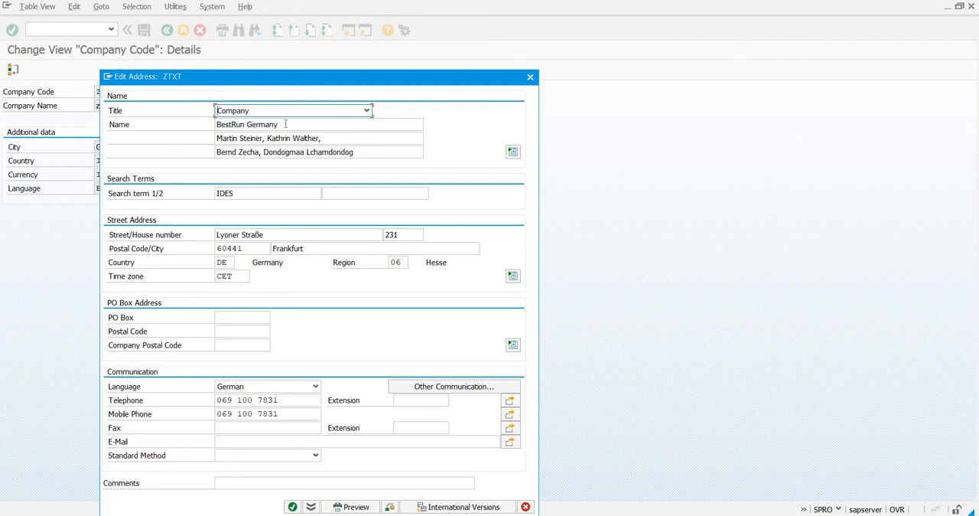
key(Tab)
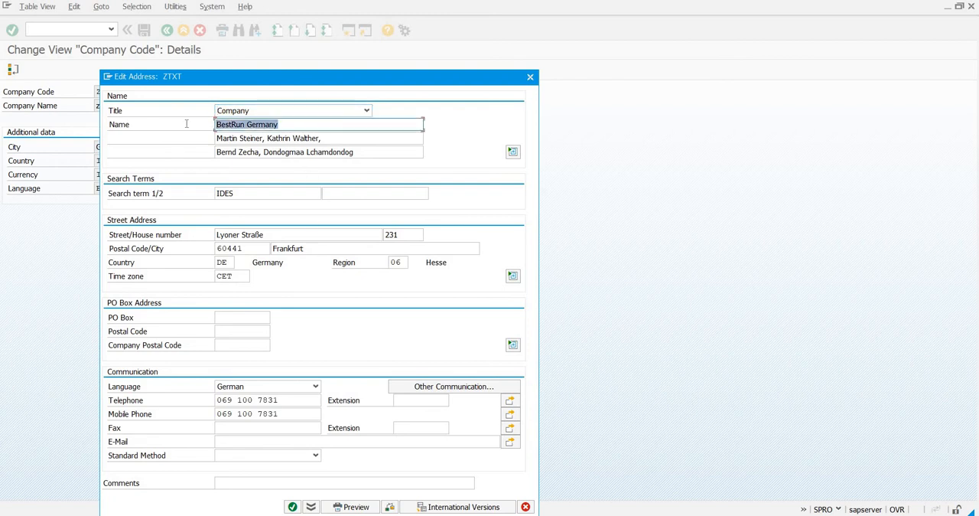
text(Z)
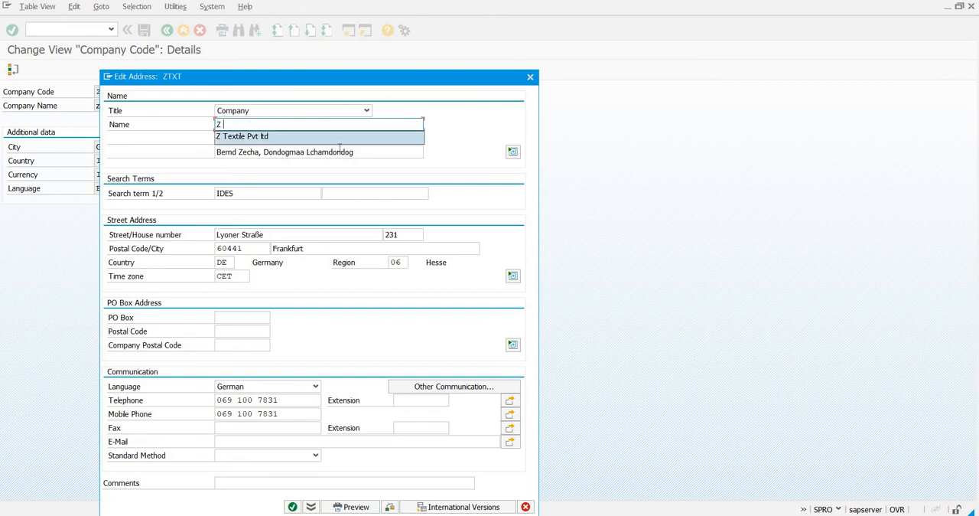
click(336, 138)
key(Tab)
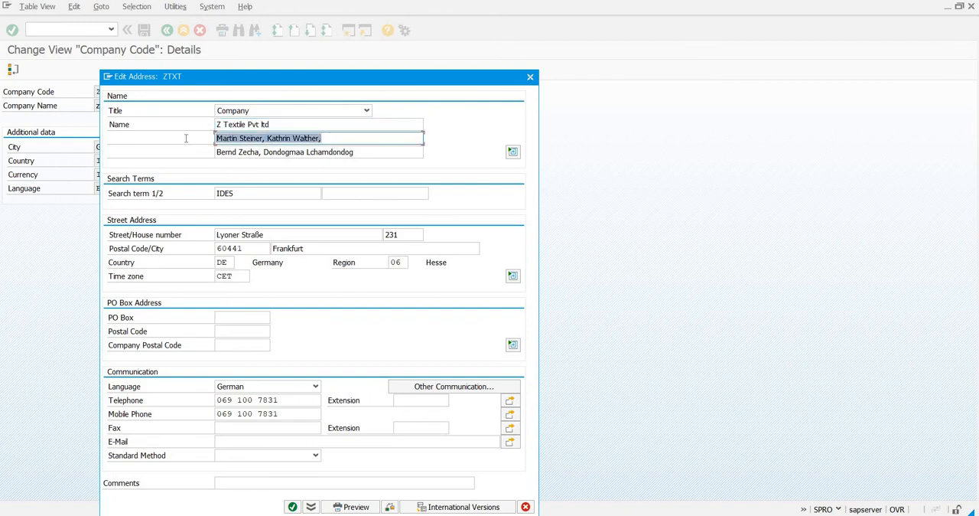
key(Delete)
key(Tab)
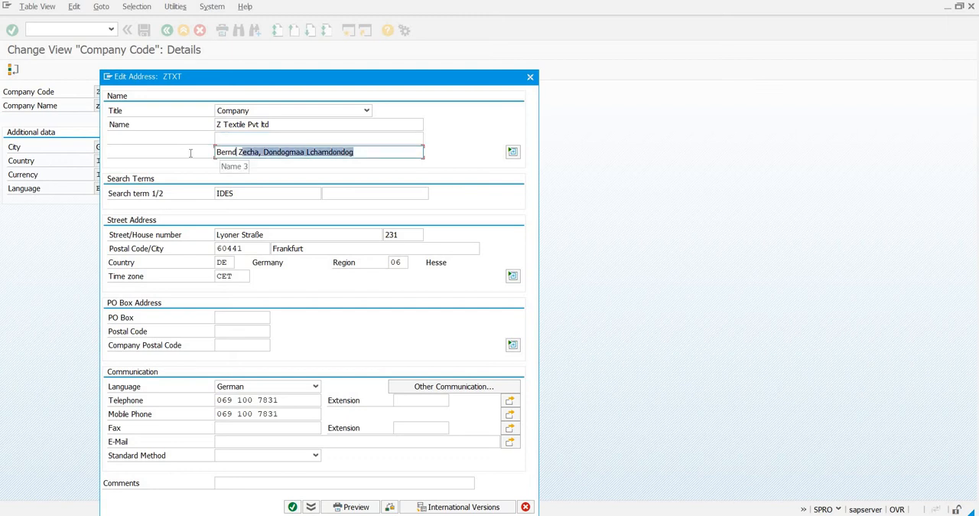
key(Delete)
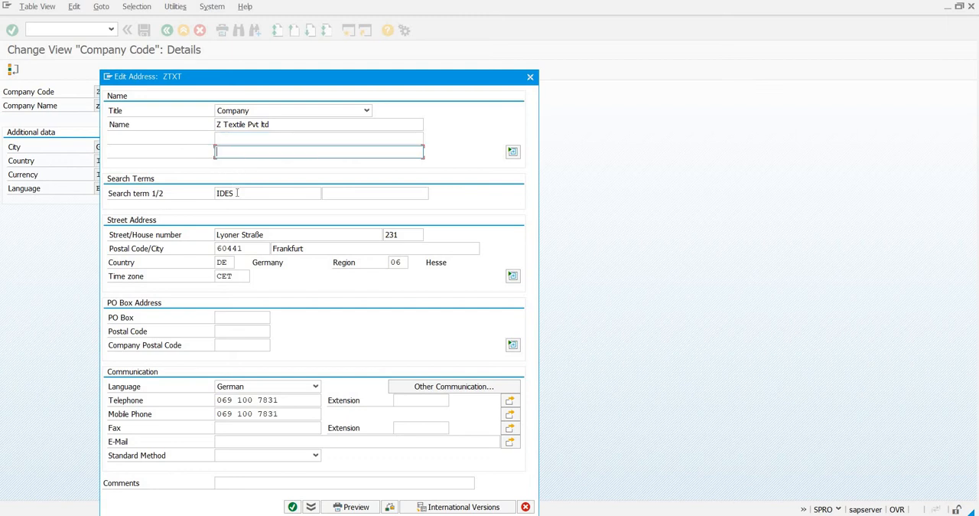
Replace the first search term in ZTXT's address with "ztxt".
click(238, 193)
drag(237, 193, 211, 195)
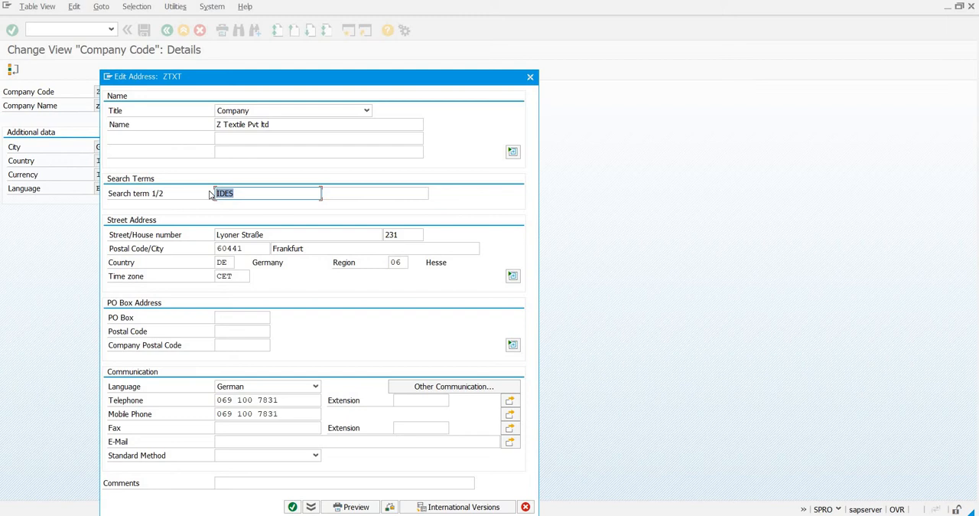
text(ztxt)
Clear the street name and house number from ZTXT's street address.
click(277, 233)
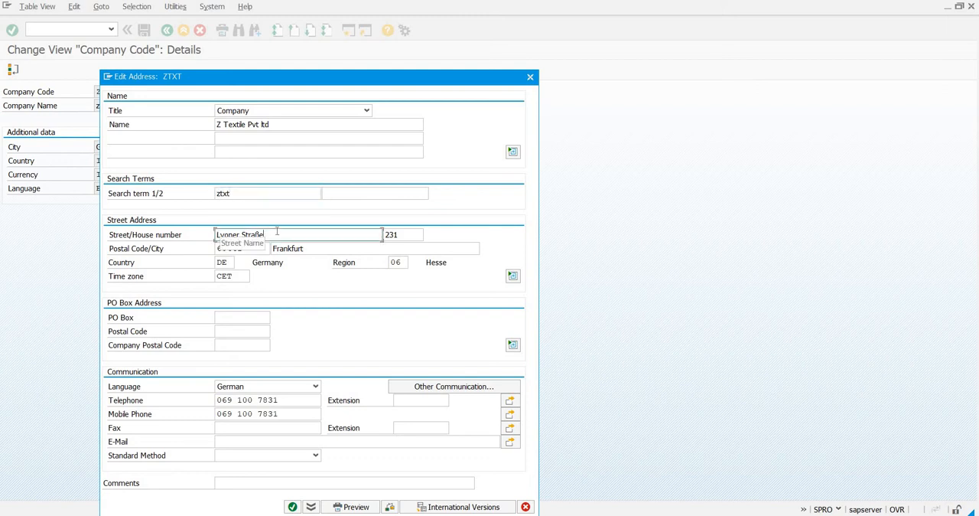
key(BackSpace)
key(BackSpace)
key(BackSpace)
key(BackSpace)
key(BackSpace)
key(BackSpace)
key(BackSpace)
key(BackSpace)
key(BackSpace)
key(BackSpace)
key(BackSpace)
key(BackSpace)
key(BackSpace)
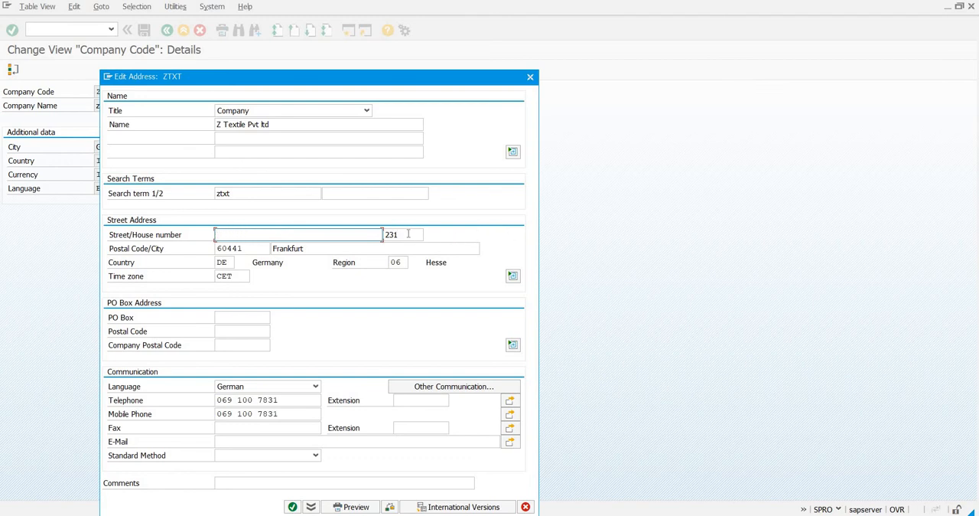
click(408, 233)
key(BackSpace)
key(BackSpace)
key(BackSpace)
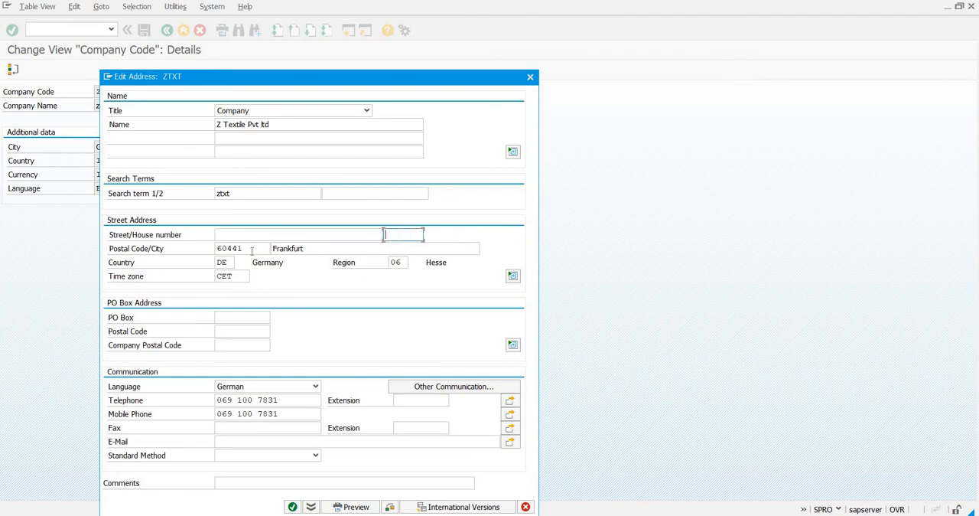
Clear the postal code and city from ZTXT's street address.
click(252, 248)
key(BackSpace)
key(BackSpace)
key(BackSpace)
key(BackSpace)
key(BackSpace)
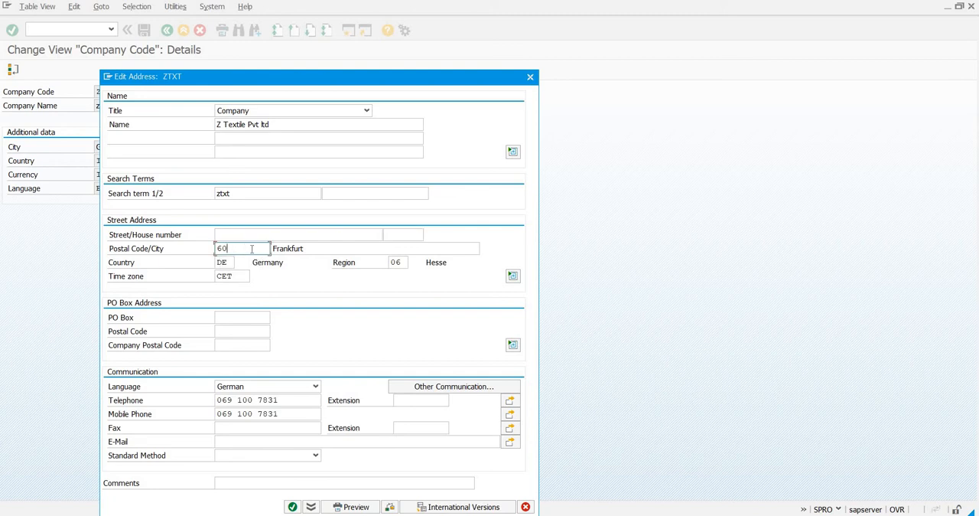
click(328, 245)
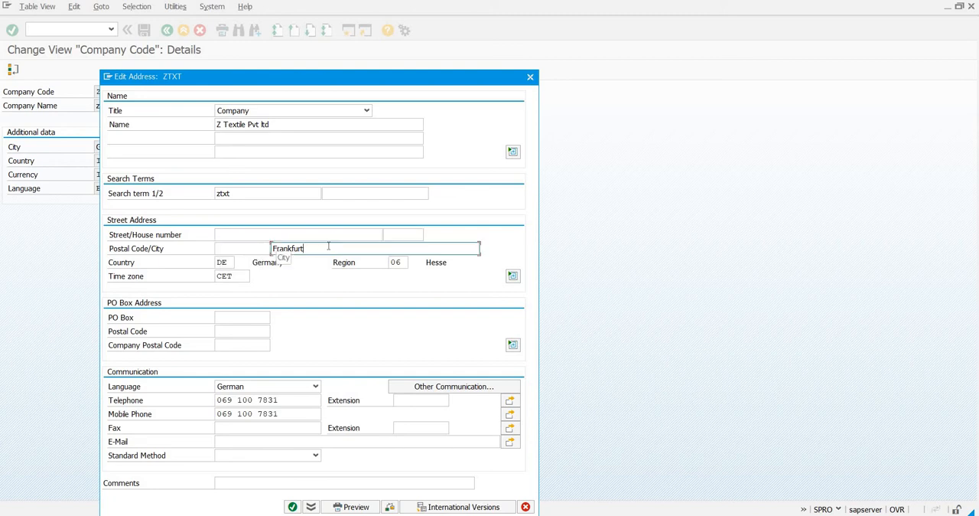
key(BackSpace)
Set the street address country to IN and choose region 06 (Gujarat) from the region value list.
key(BackSpace)
key(BackSpace)
key(BackSpace)
key(BackSpace)
key(BackSpace)
key(BackSpace)
key(BackSpace)
click(230, 261)
key(BackSpace)
key(BackSpace)
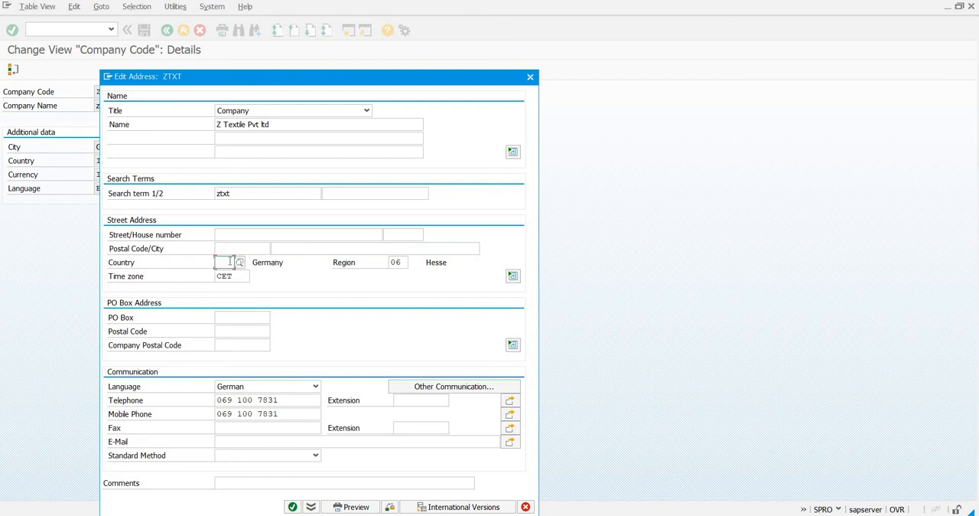
text(in)
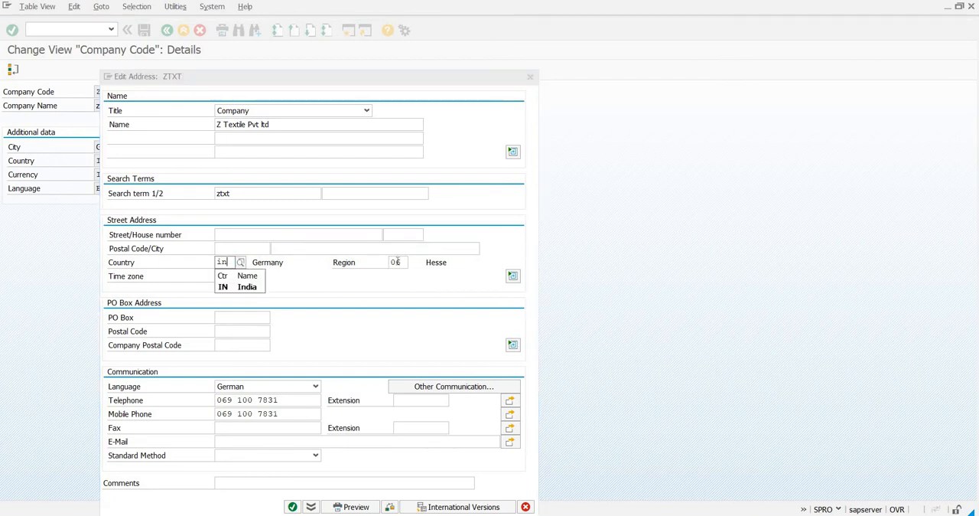
click(398, 262)
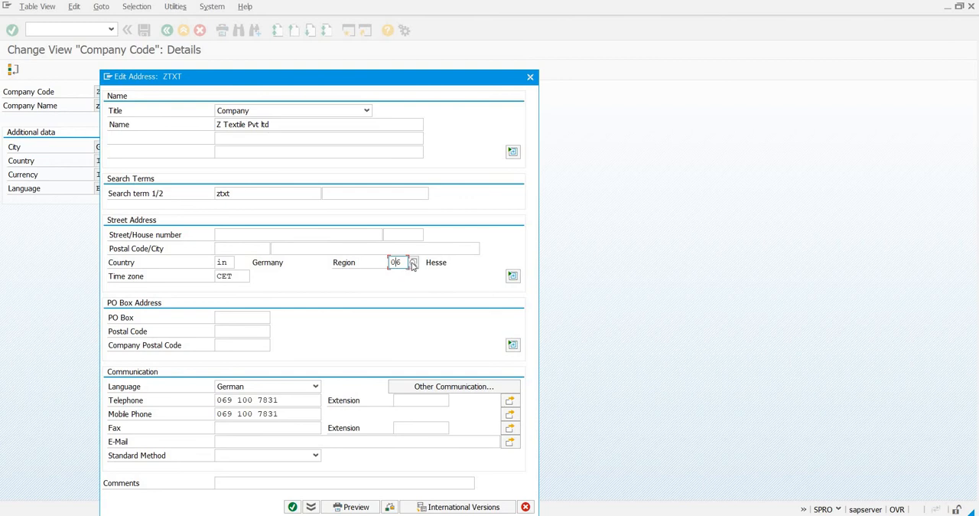
click(413, 264)
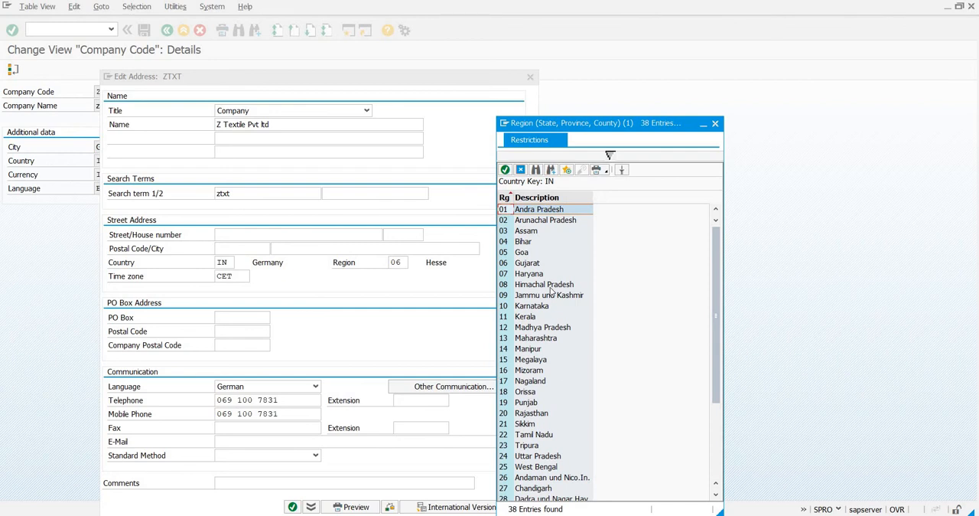
click(528, 264)
double_click(528, 264)
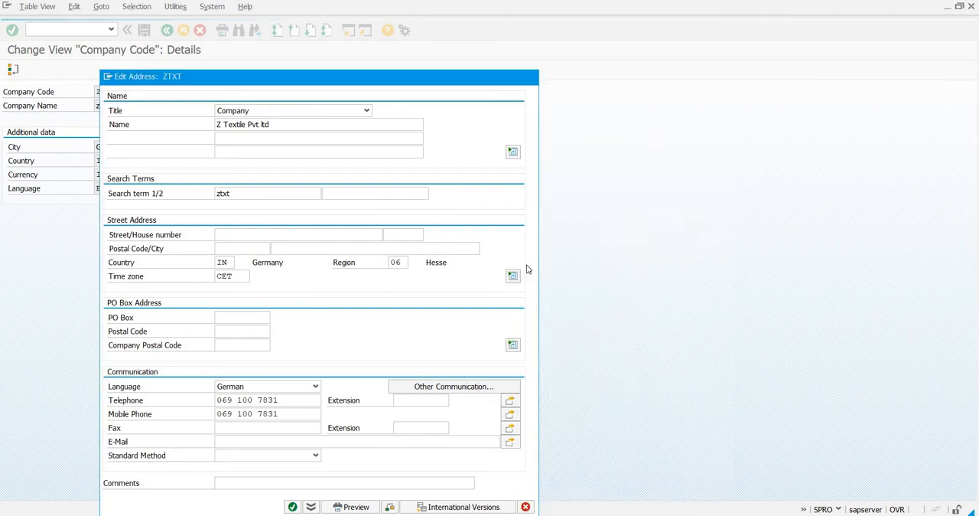
Choose INDIA from the value list as the time zone of ZTXT's address.
click(238, 279)
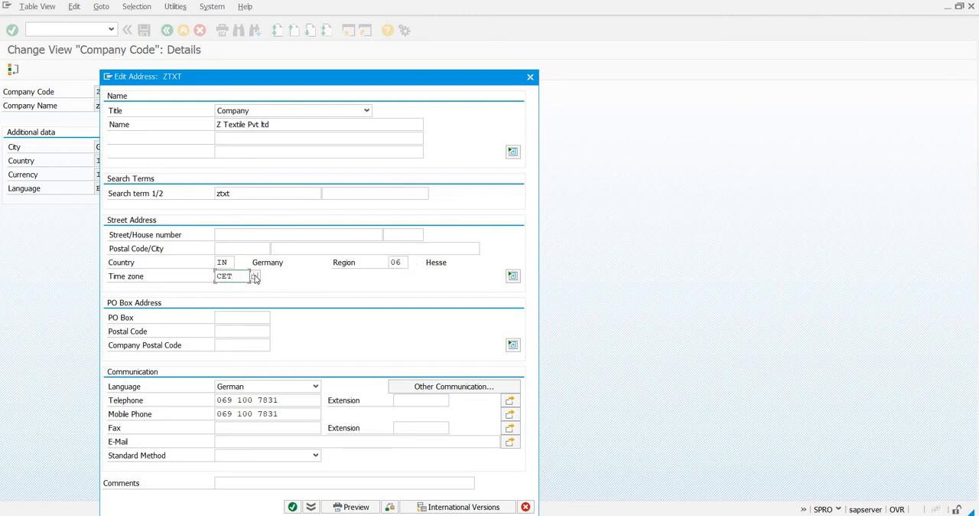
click(255, 276)
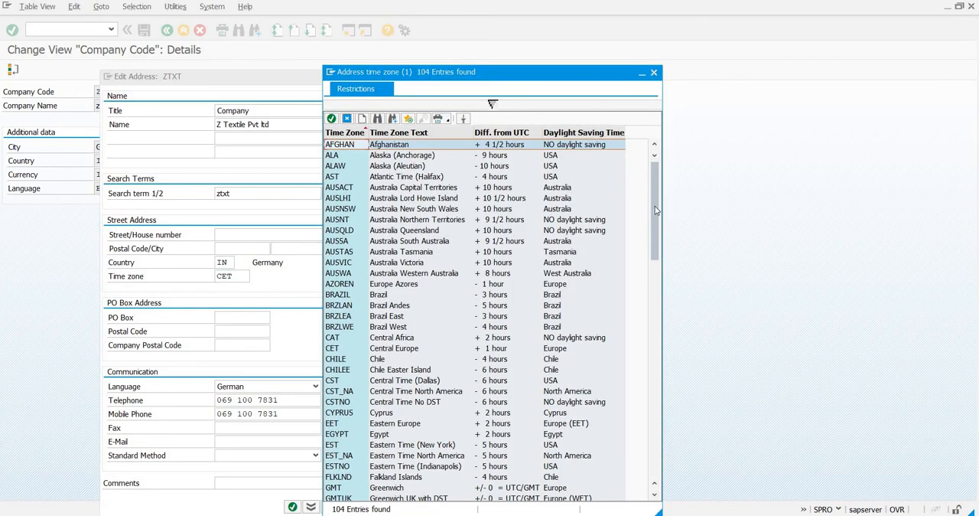
drag(656, 196, 656, 269)
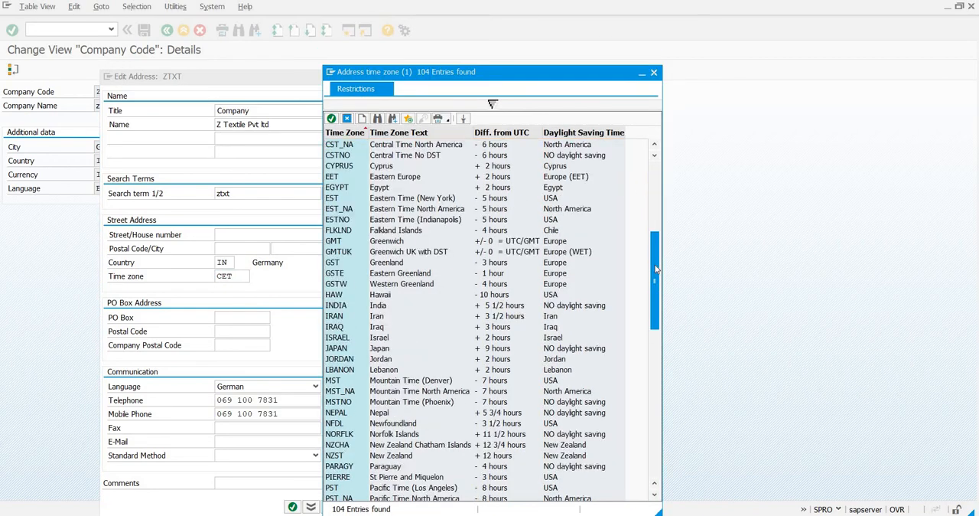
double_click(339, 305)
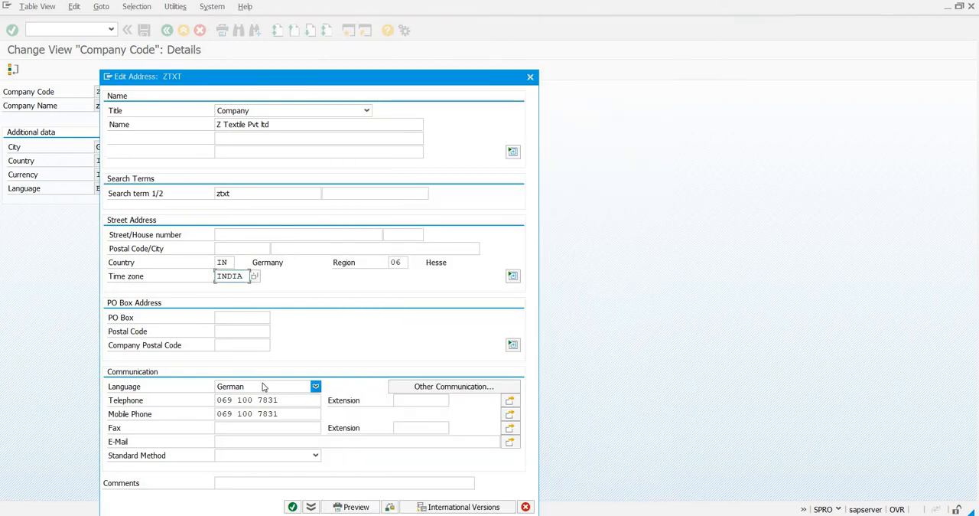
Set the communication language of ZTXT's address to English.
click(262, 386)
scroll(260, 398, up, 3)
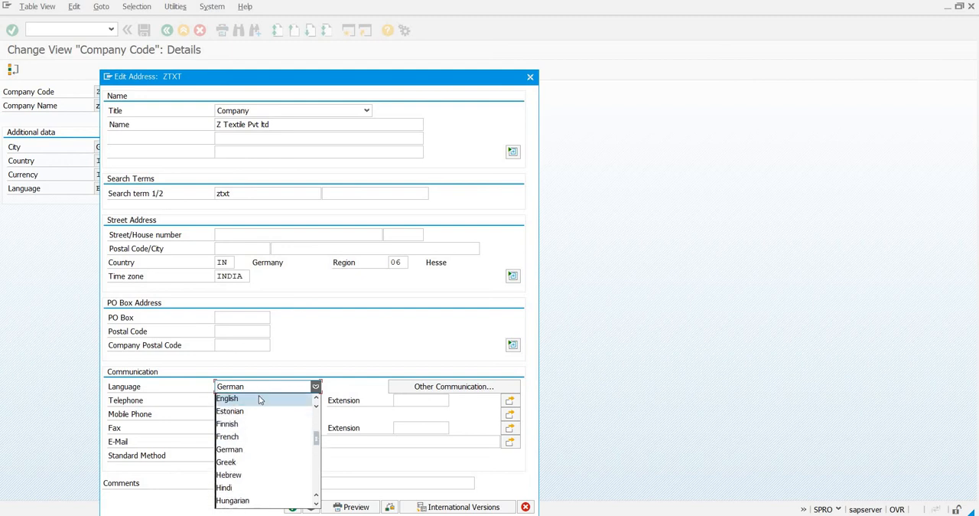
click(260, 398)
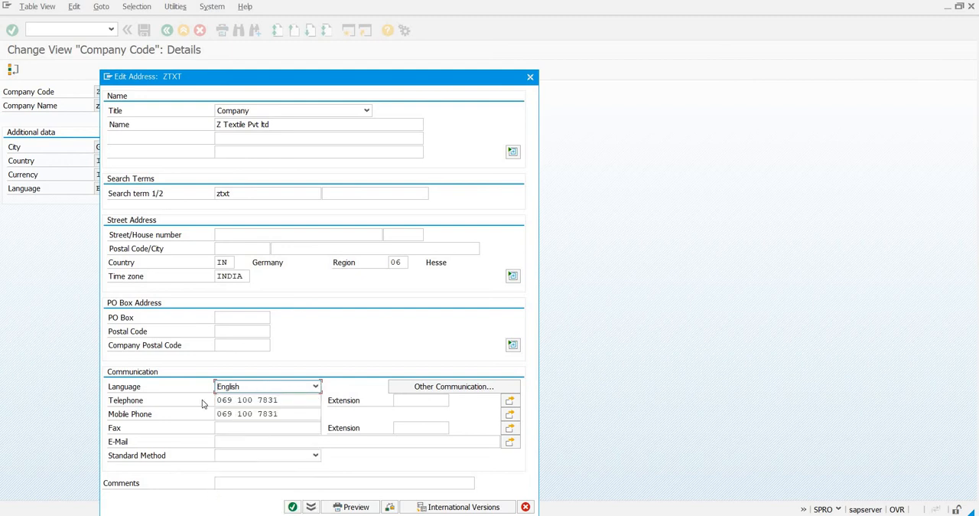
Clear the telephone and mobile phone numbers and confirm the edited address of ZTXT.
key(Tab)
key(Delete)
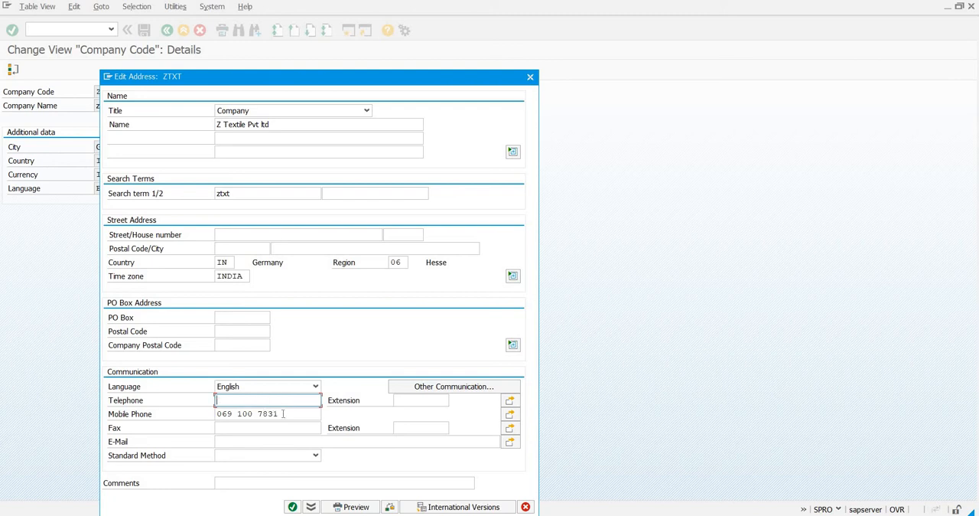
key(Tab)
key(Delete)
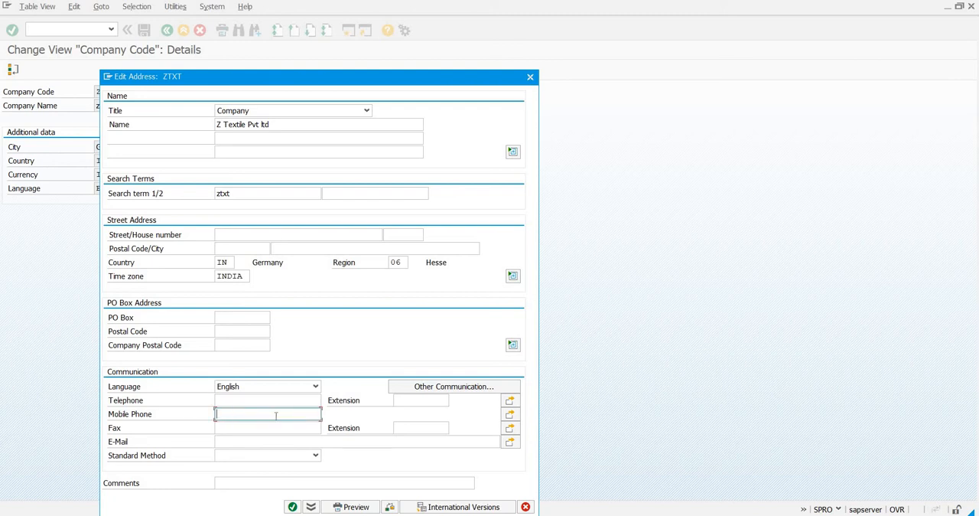
click(293, 507)
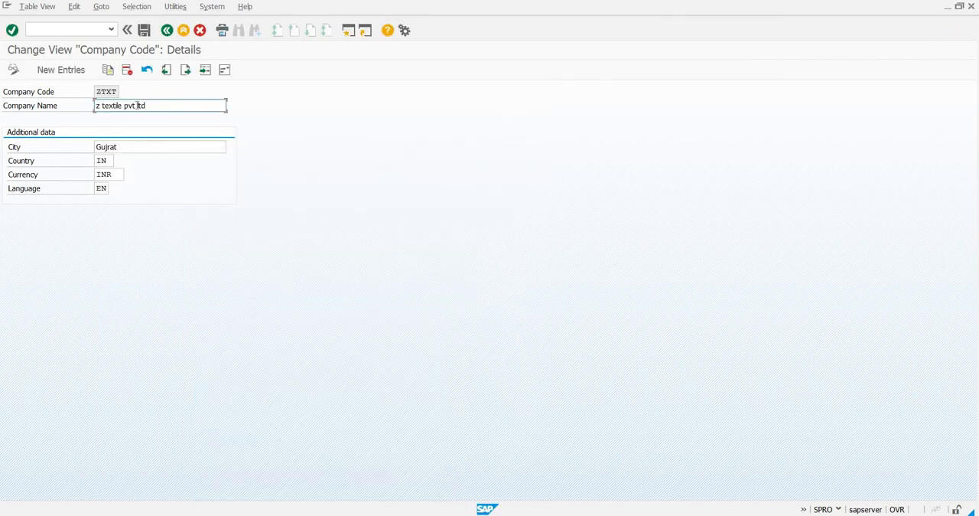
Save the company code details of ZTXT to customizing request NSPK901172.
click(145, 31)
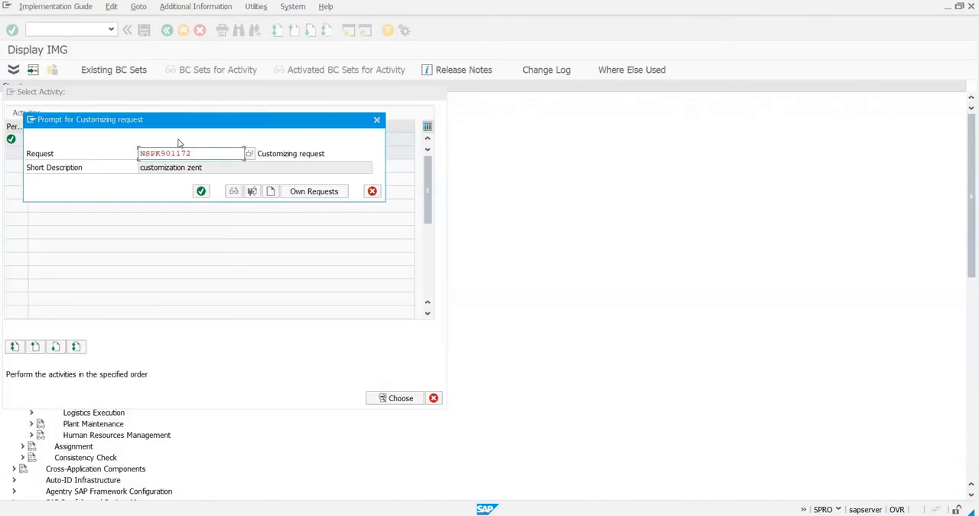
click(201, 191)
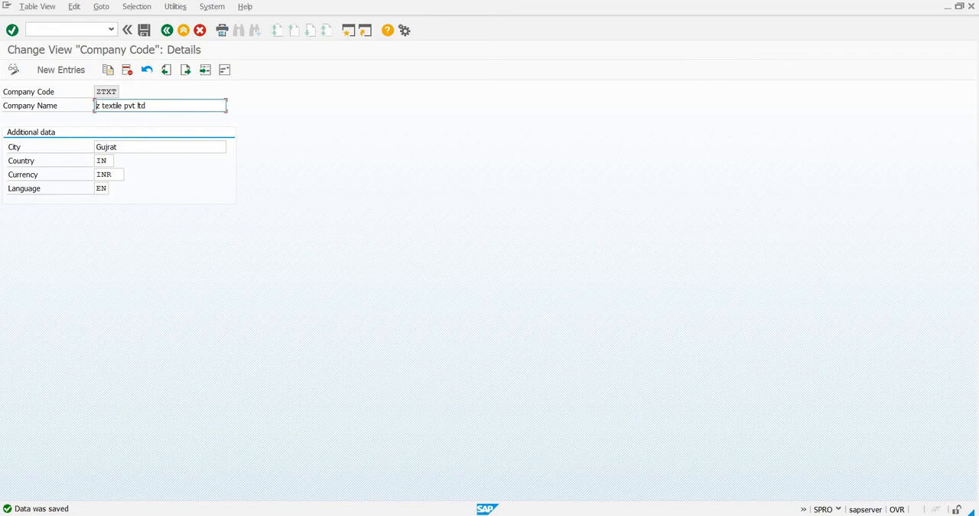
Switch to the Notepad file of customizations and add the line "company code- ztxt".
key(alt+Tab)
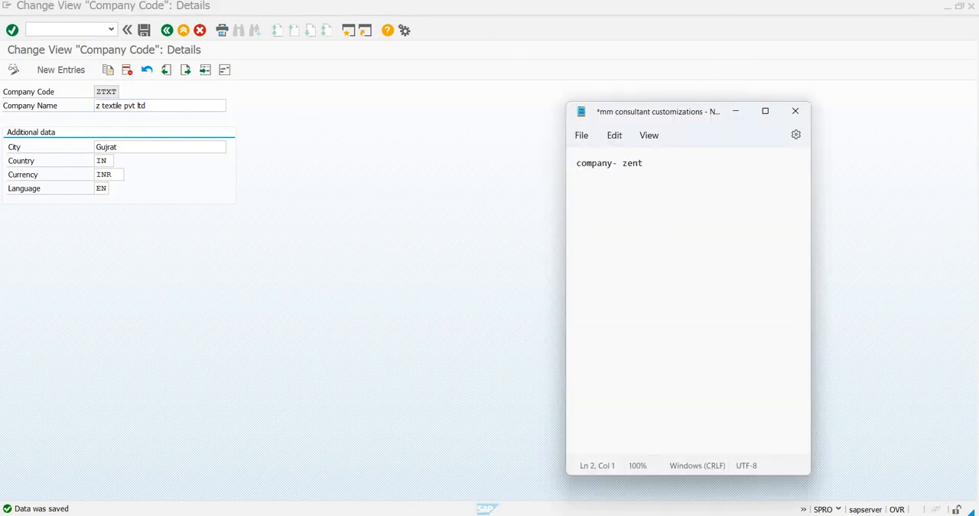
text(company code- ztxt)
key(Return)
Return from company code maintenance to the IMG structure and read the activity documentation of Define Business Area.
click(167, 30)
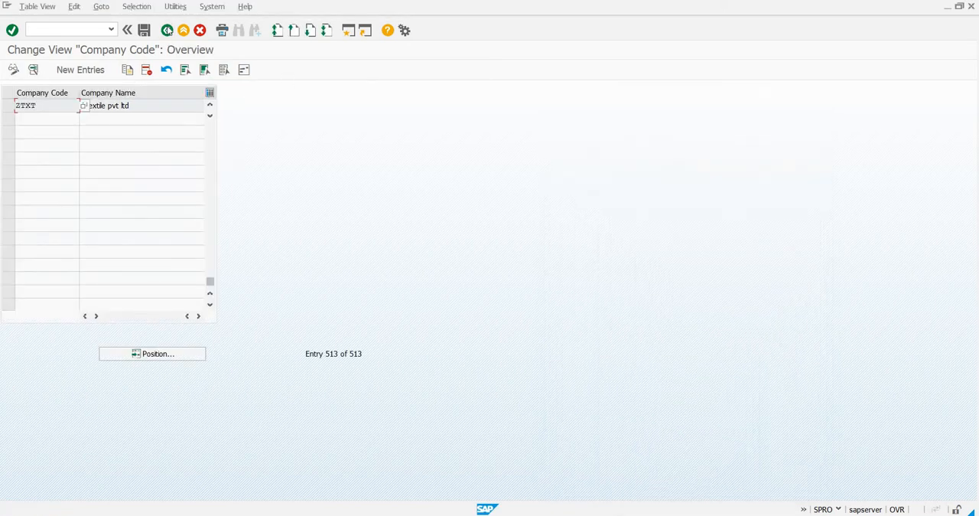
click(167, 30)
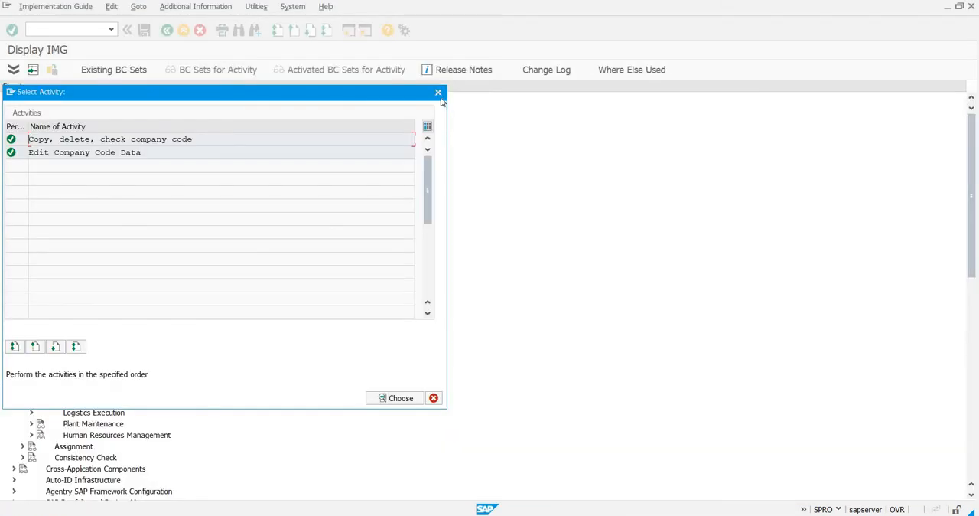
key(Escape)
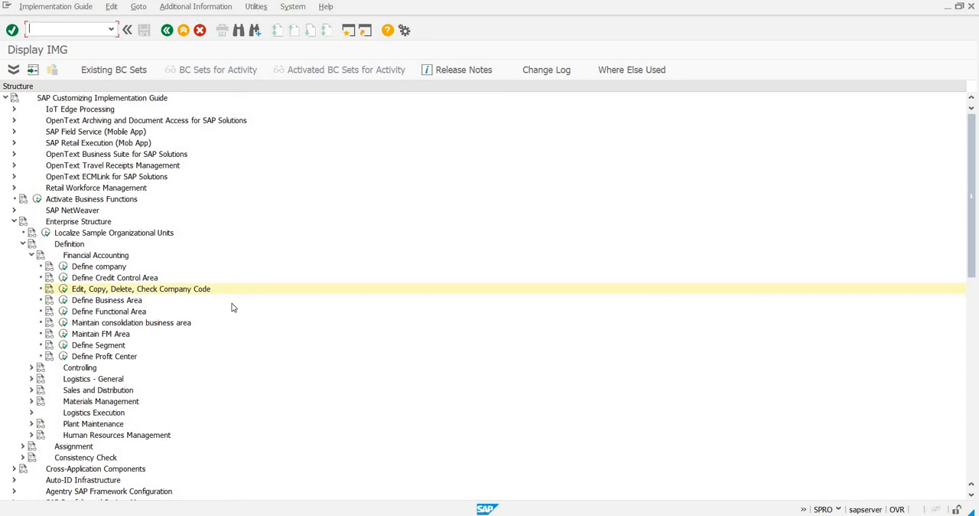
click(50, 301)
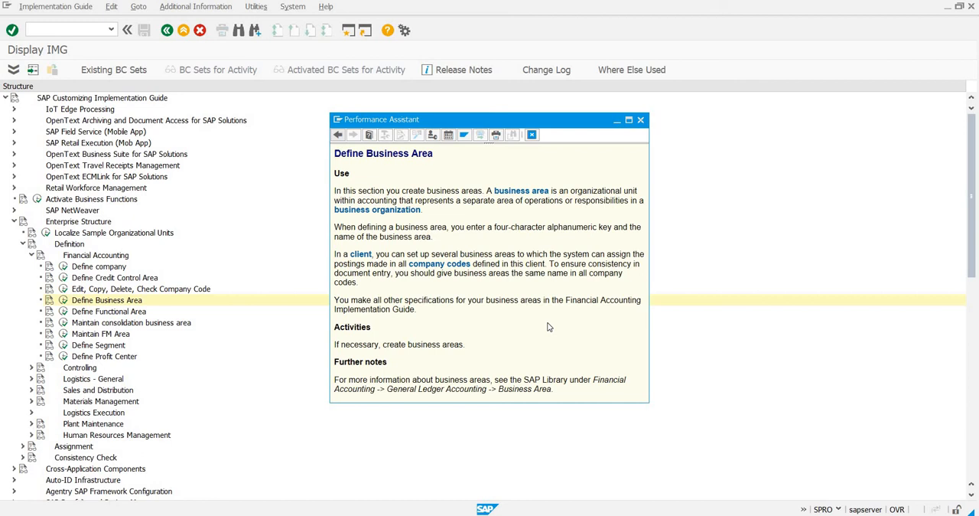
click(642, 120)
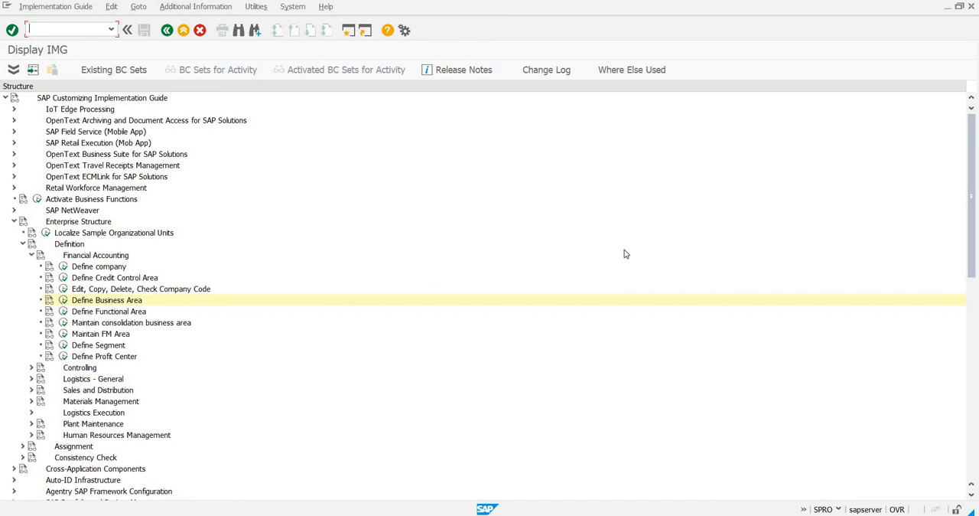
Run Define Business Area and start new entries with the business area keys ztxg and ztxm.
click(64, 300)
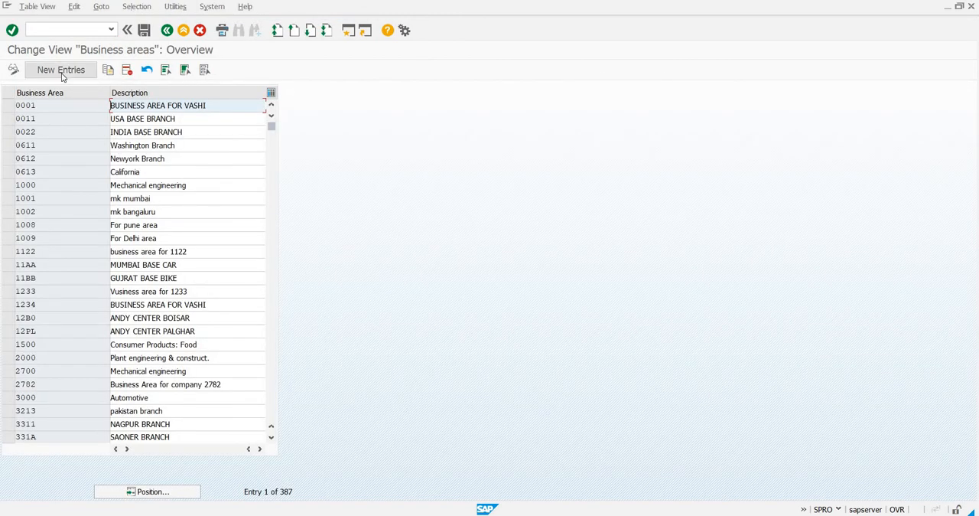
click(61, 72)
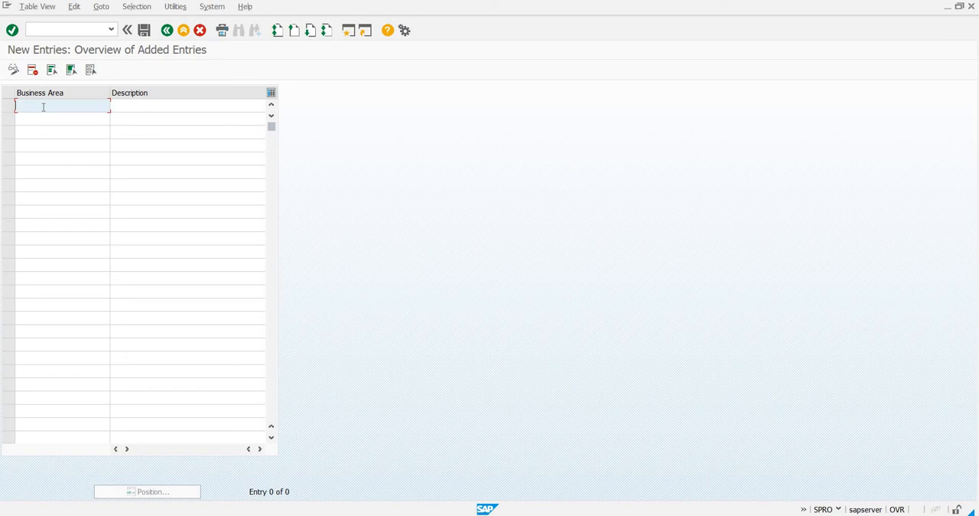
text(ztxg)
click(48, 124)
text(ztx)
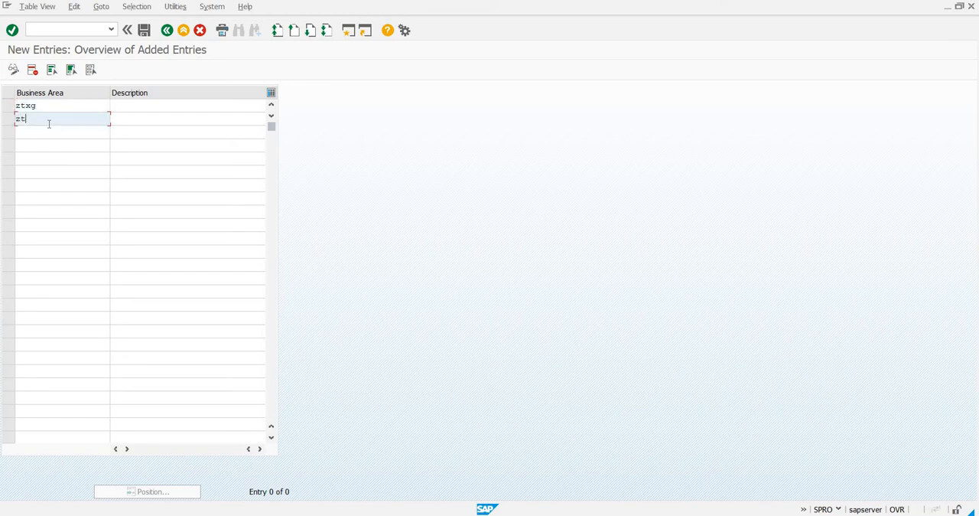
text(m)
Describe business area ztxg as "z textile gujrat office".
click(135, 107)
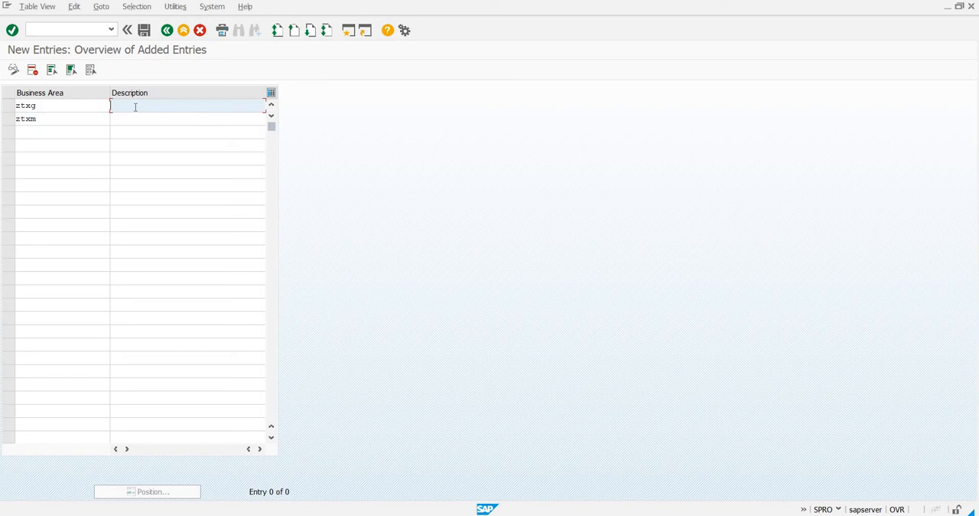
text(t)
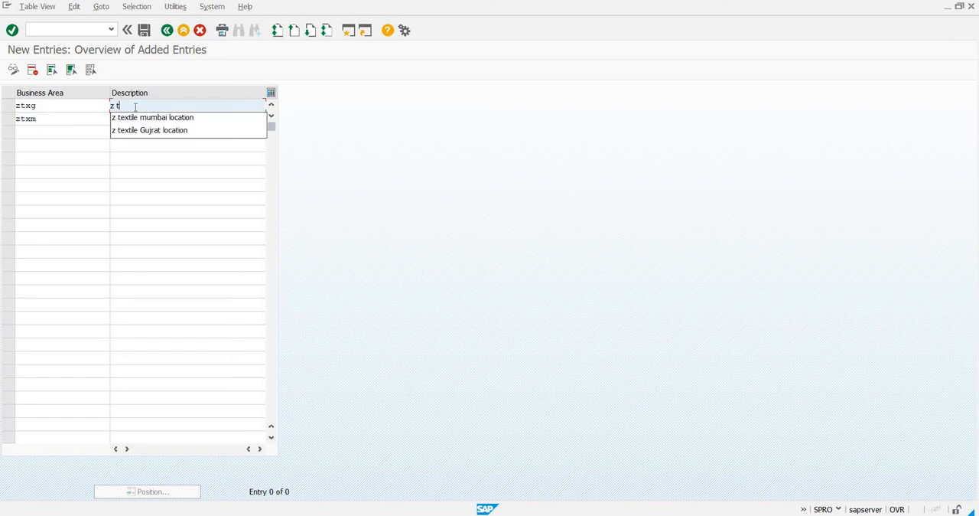
text(extile mumabi)
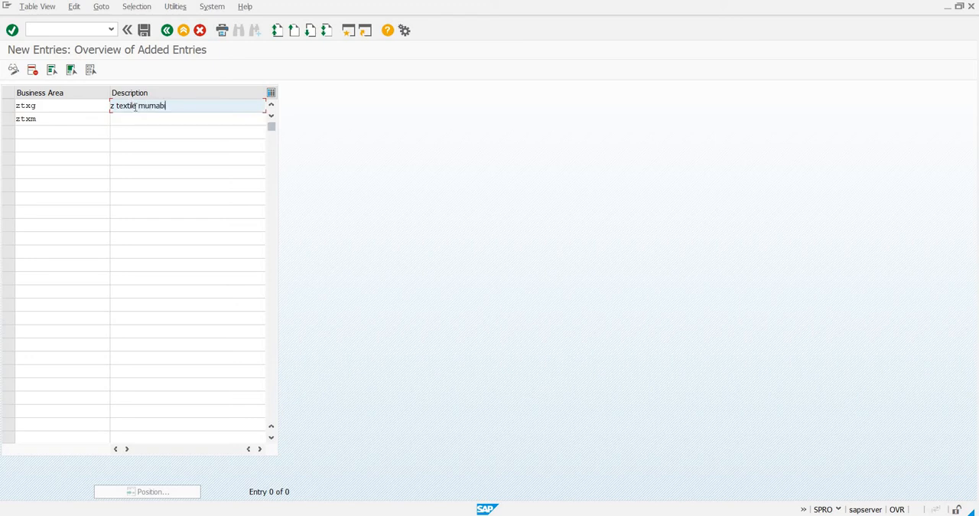
key(BackSpace)
key(BackSpace)
key(BackSpace)
key(BackSpace)
key(BackSpace)
key(BackSpace)
key(BackSpace)
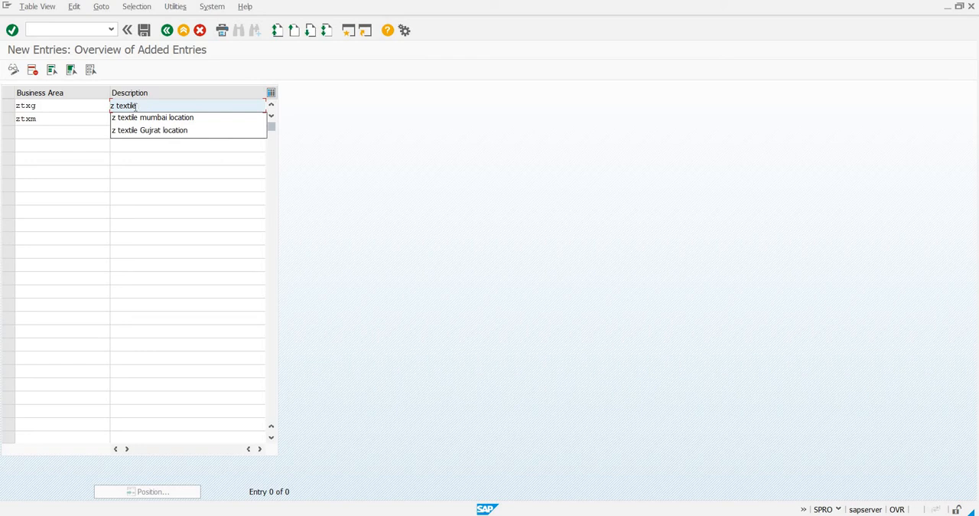
text(gujrat)
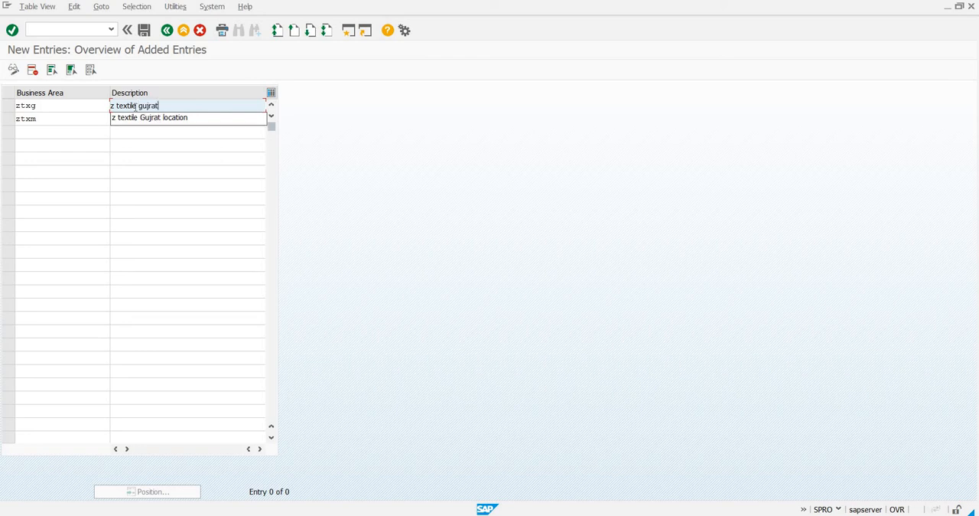
text( office)
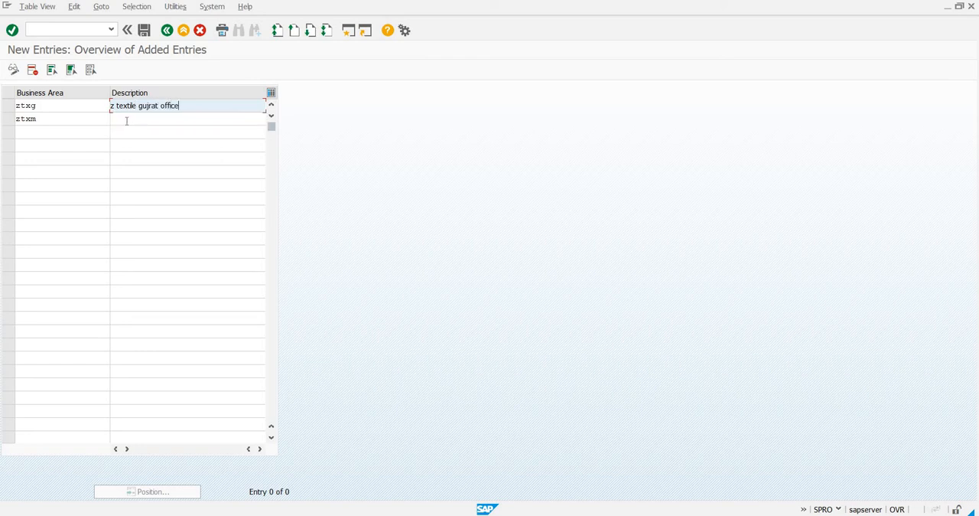
Describe business area ztxm as "z textile mumbai office" and save both entries to customizing request NSPK901172.
click(126, 119)
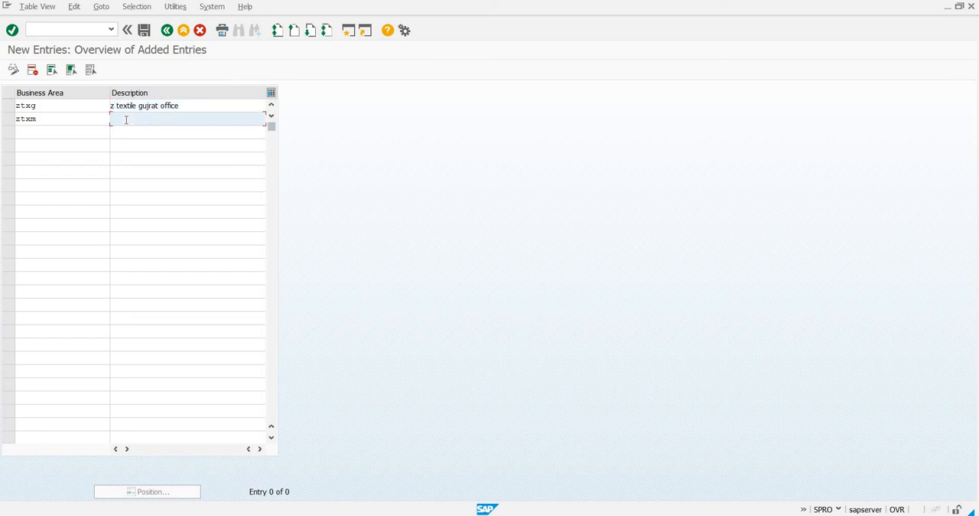
text(z te)
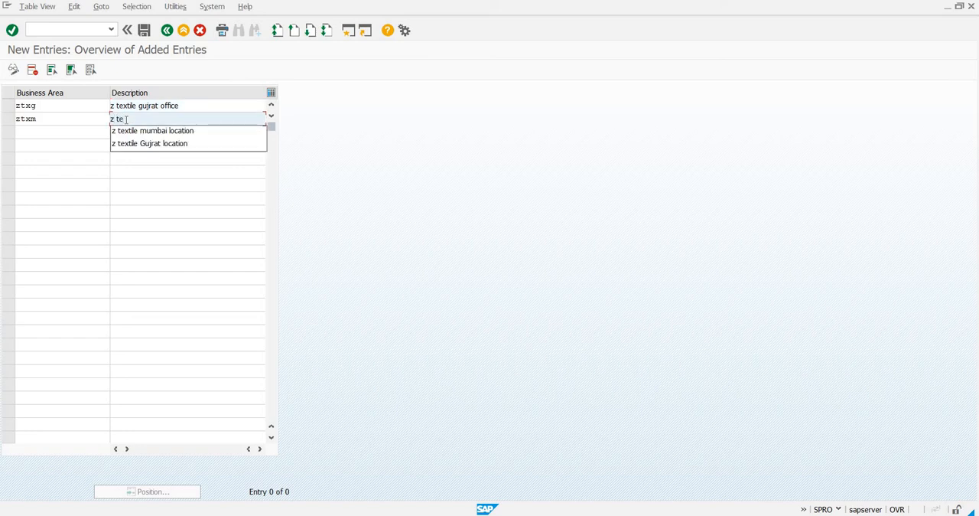
text(xtile mumbai)
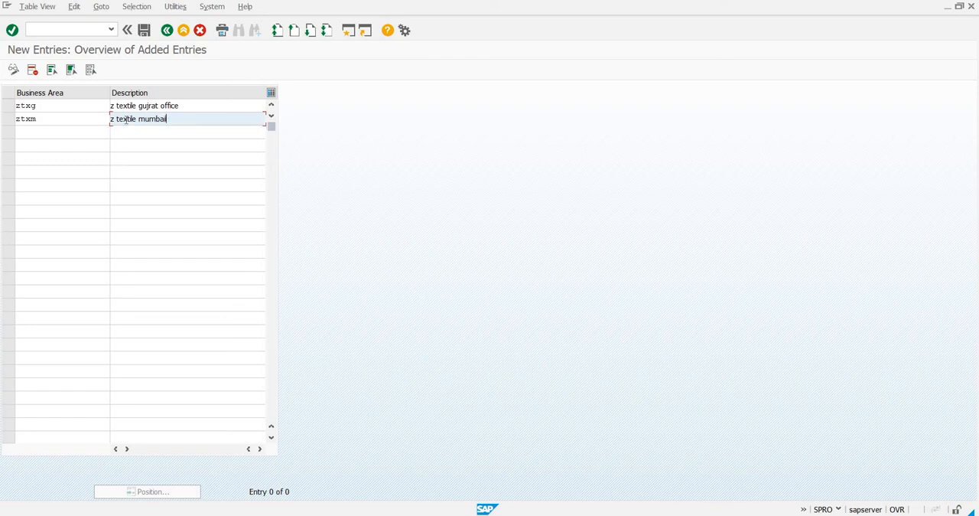
text( office)
click(145, 32)
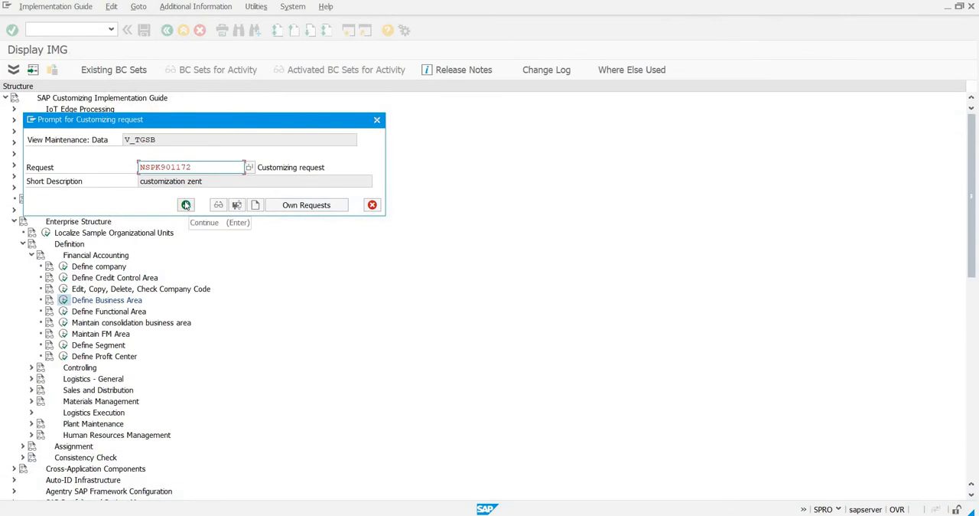
click(186, 205)
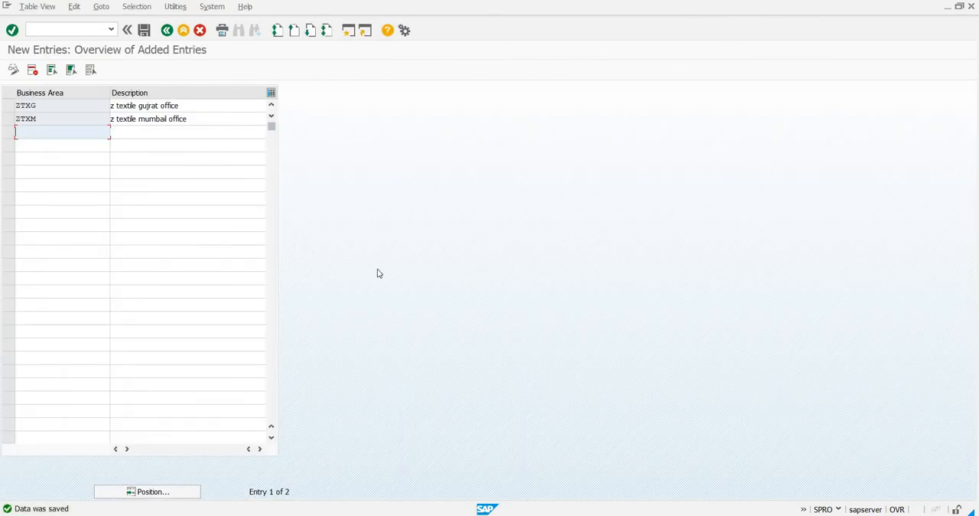
Switch to the Notepad file of customizations and add the line "business area- ztxg ztxm".
click(705, 465)
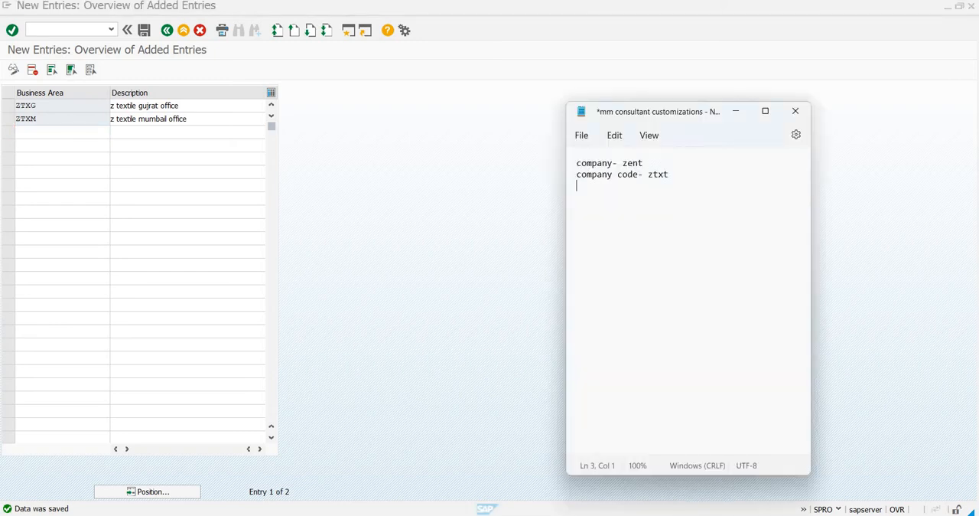
text(business area- ztxg)
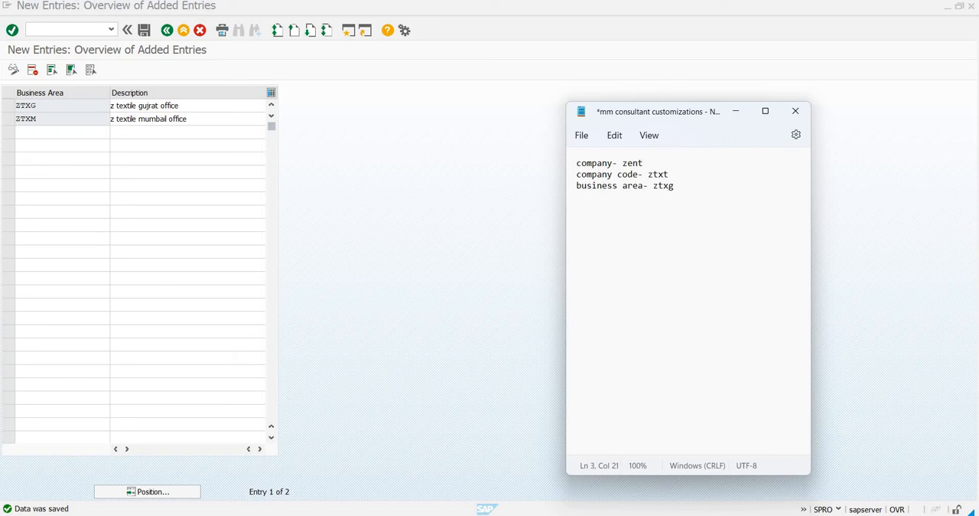
text( ztxm)
key(Return)
Return from the business areas to the IMG structure and read the activity documentation of Define Segment.
click(167, 30)
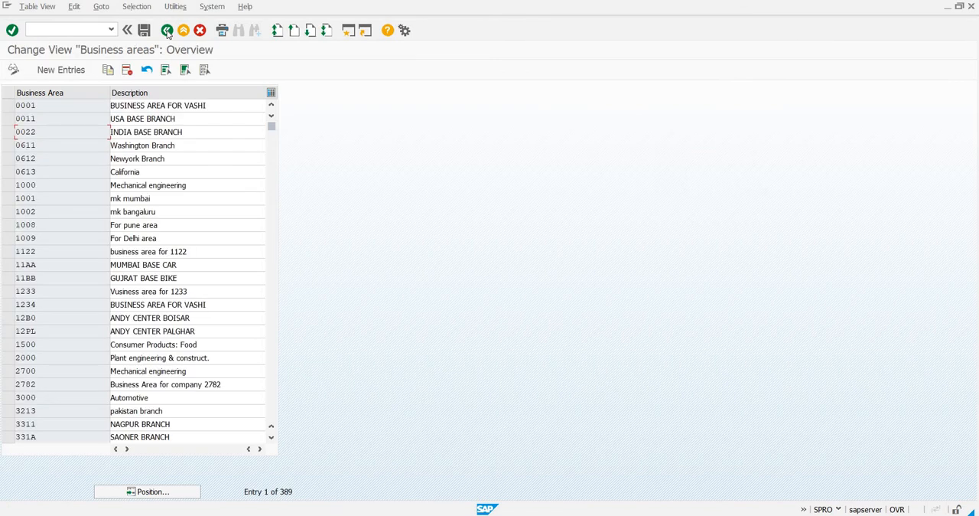
click(166, 31)
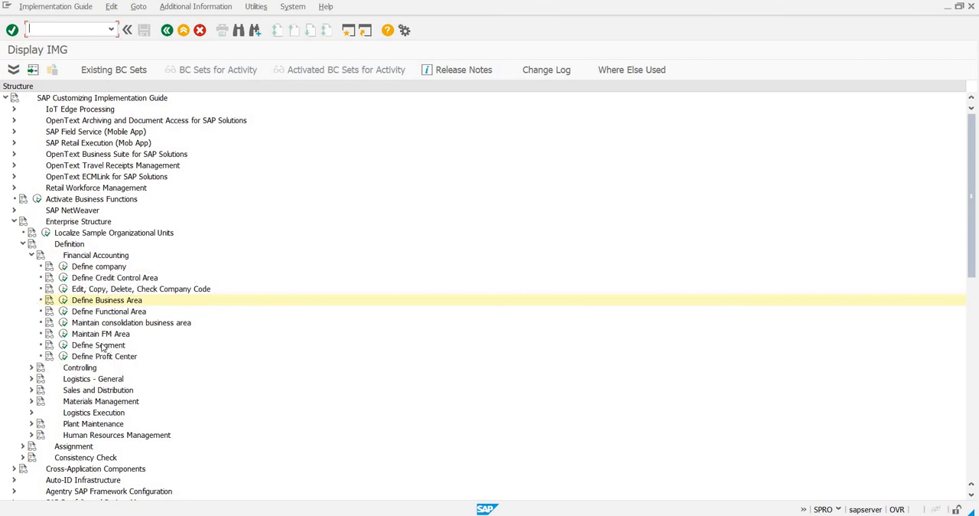
click(49, 348)
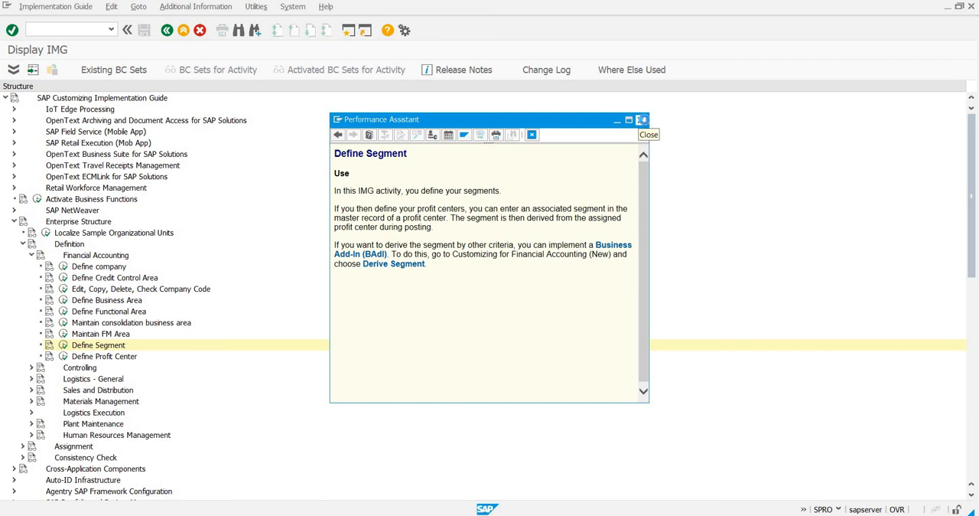
click(641, 120)
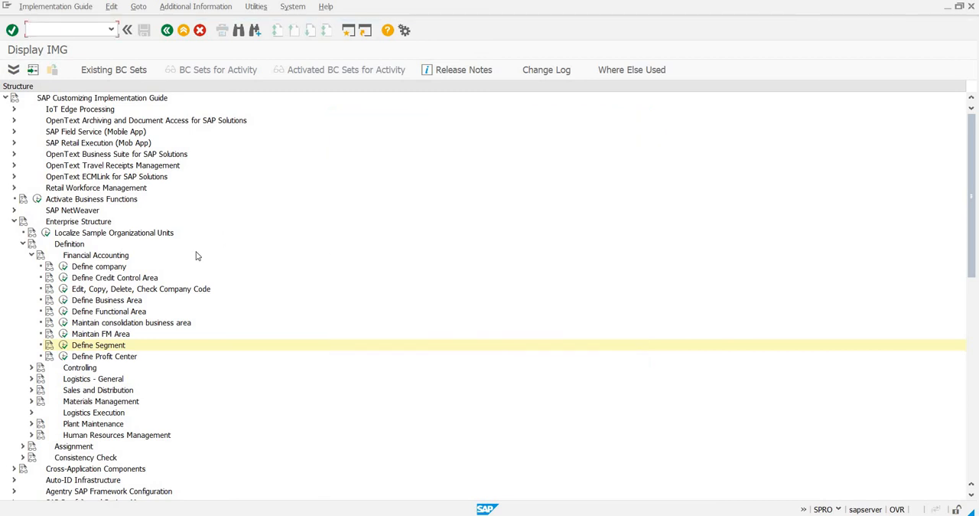
Run Define Segment and add a new segment ztxc with the description "cotton fabric".
click(63, 345)
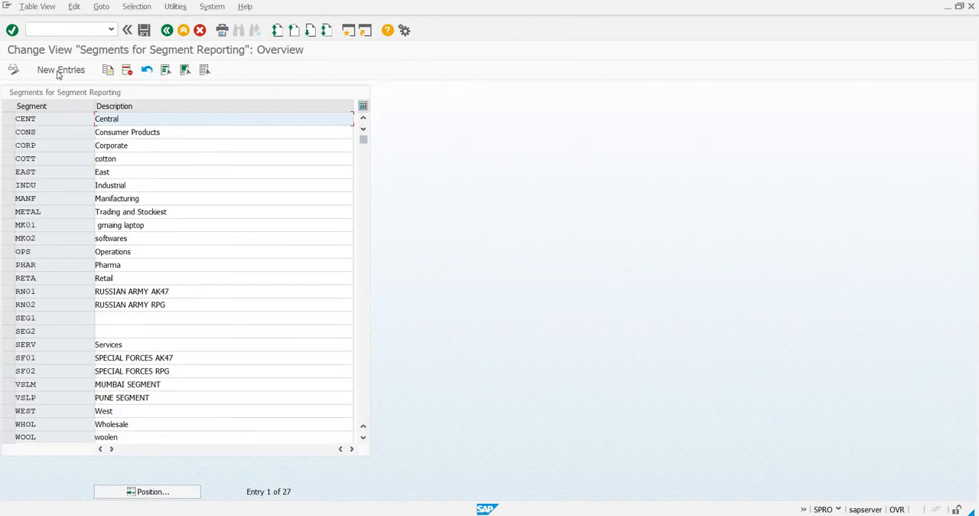
click(59, 70)
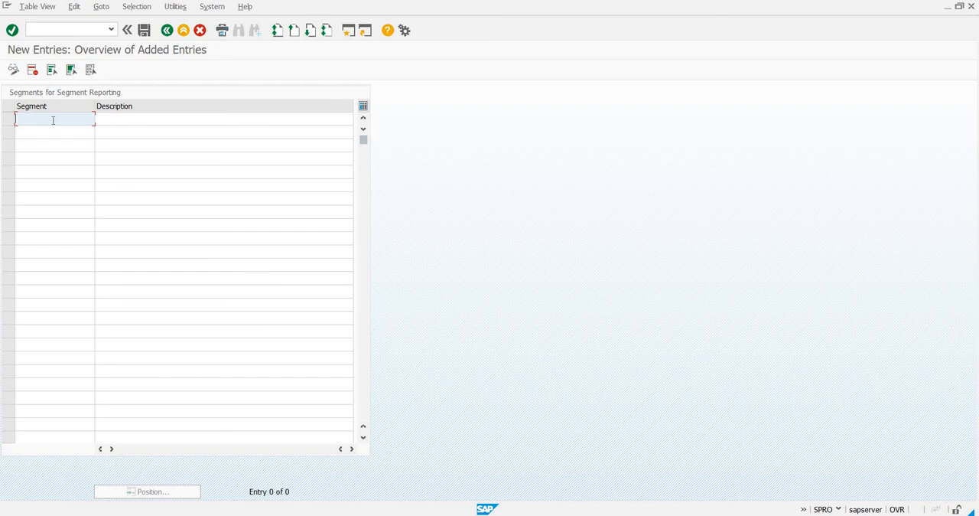
text(zt)
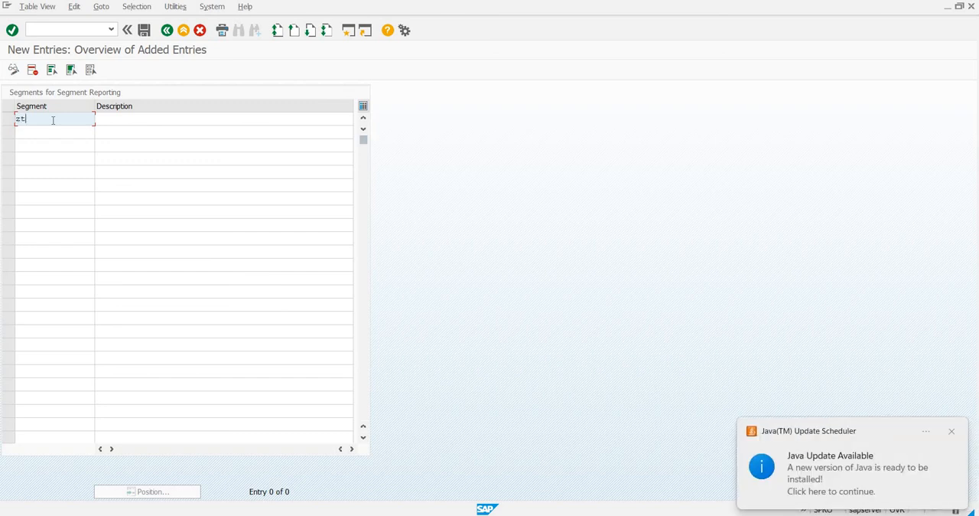
text(xc)
click(111, 120)
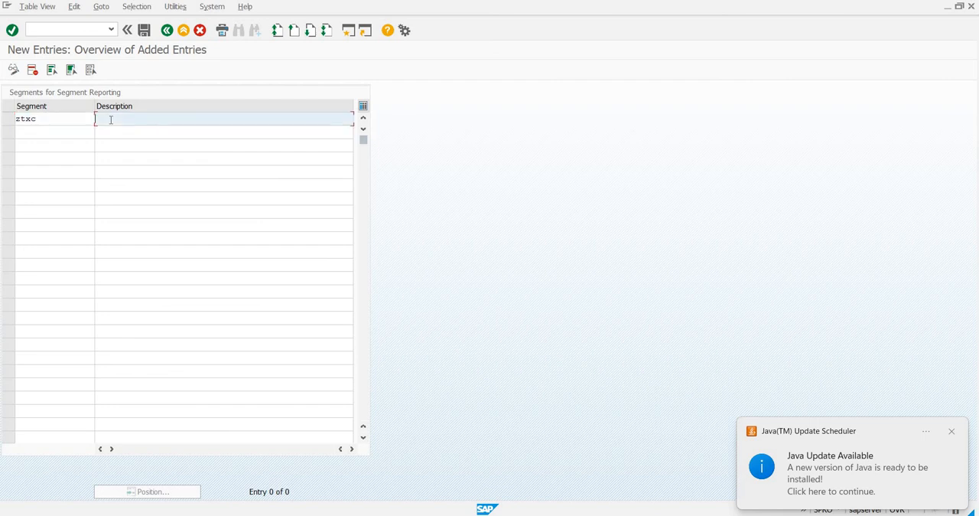
text(cotton fabric)
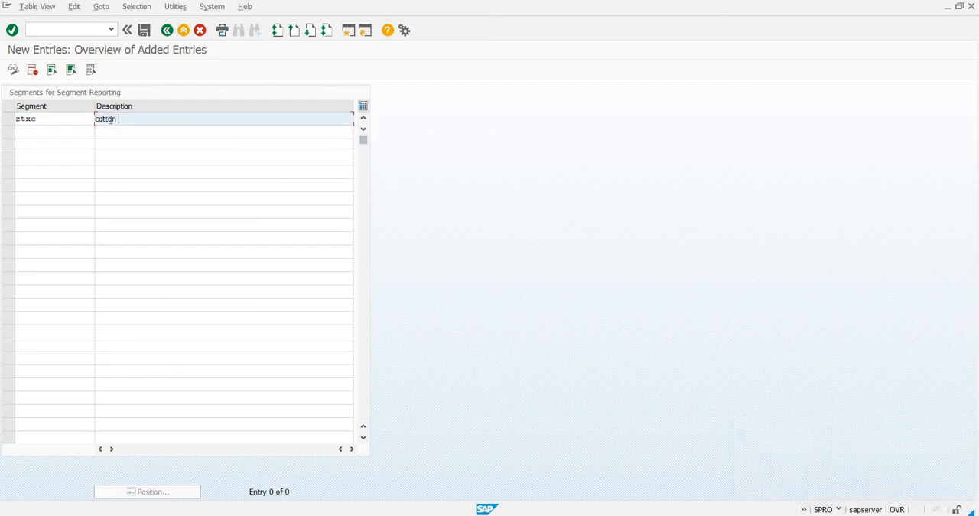
Add a second new segment ztxw with the description "woolen fabric" below ztxc.
click(56, 131)
text(ztx)
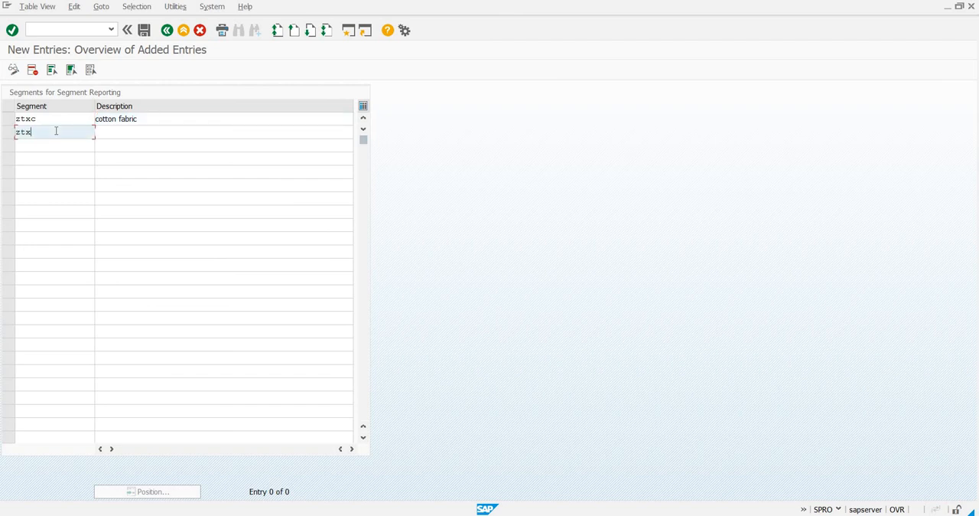
text(w)
click(106, 135)
text(woole)
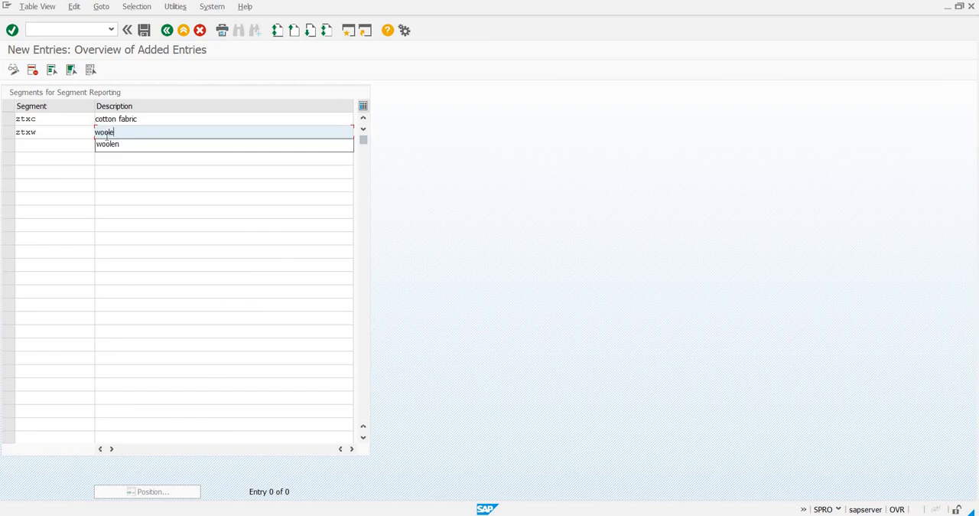
text(n fabric)
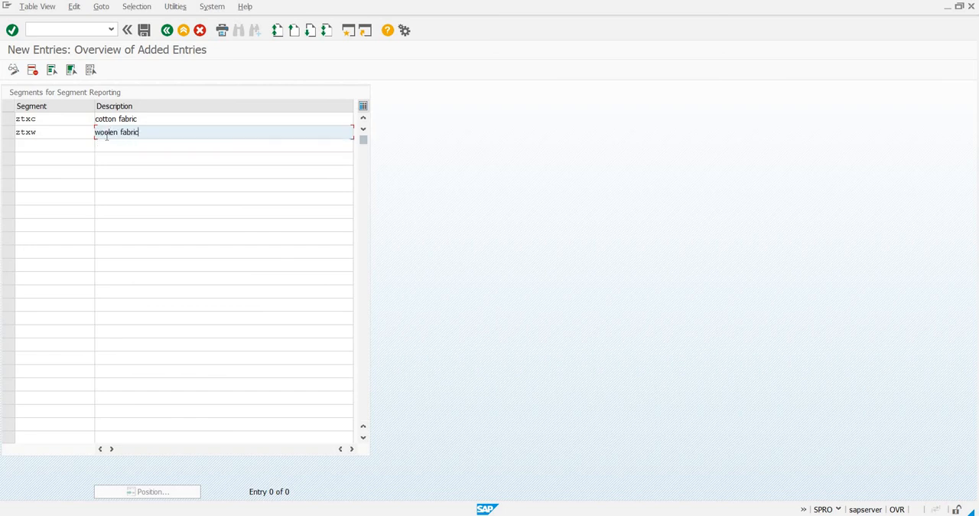
Save both new segments to customizing request NSPK901172 and return to the IMG structure.
click(144, 31)
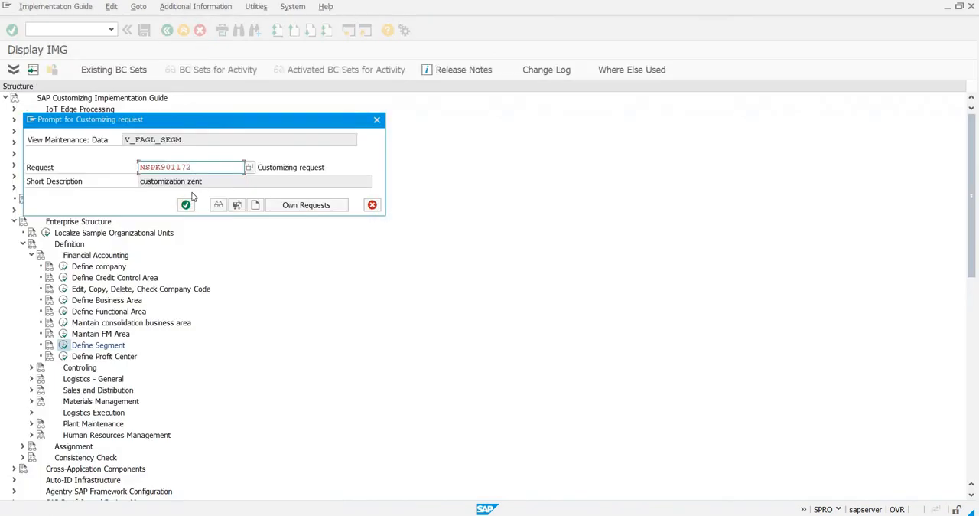
click(188, 205)
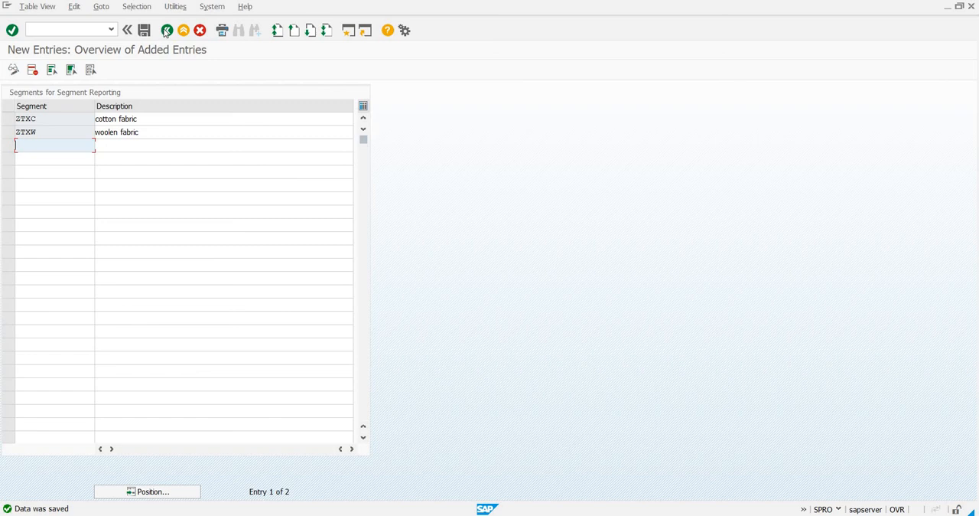
click(166, 31)
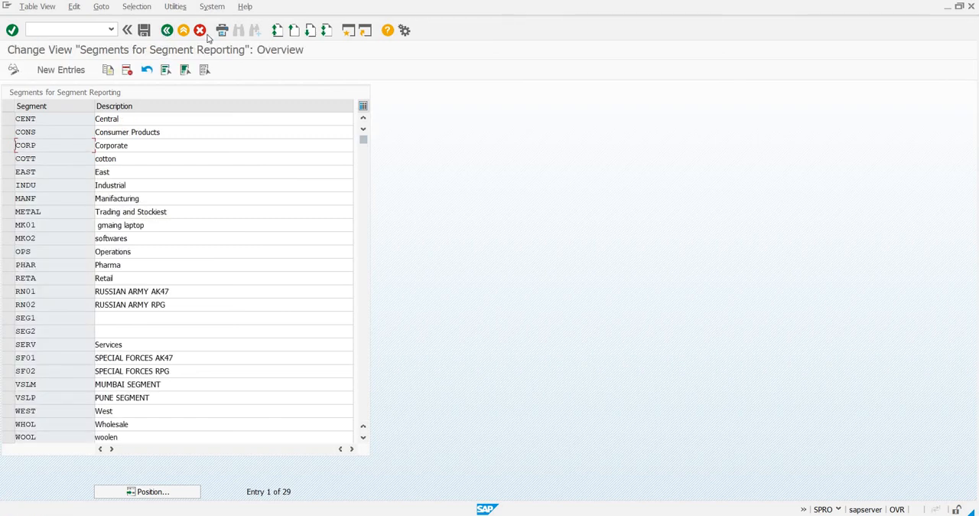
click(166, 30)
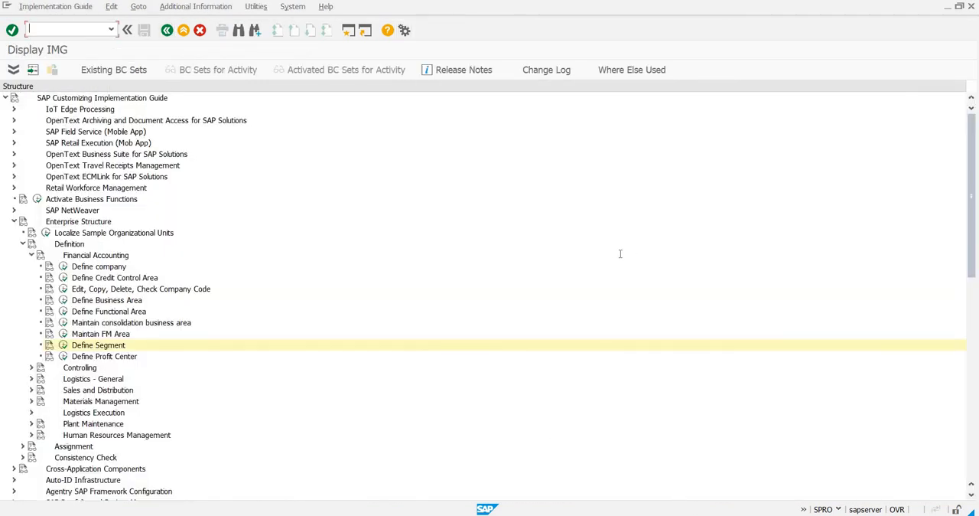
Switch to the Notepad file of customizations and start a new line reading "segment- ztxc (cotton)".
key(alt+Tab)
text(se)
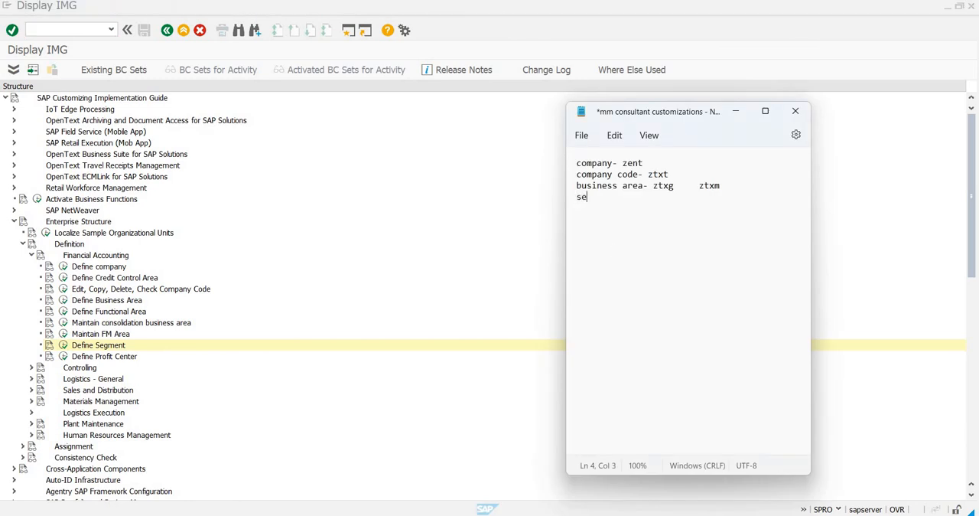
text(gment- ztxc (cotton))
key(Tab)
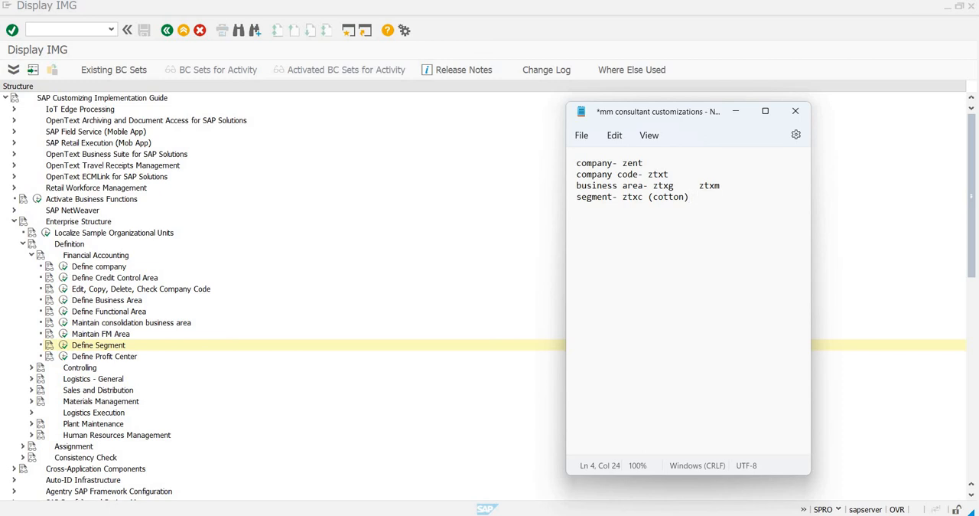
Append "ztxw (wool)" to the segment line of the notes and minimize the Notepad window.
text(ztxw (wool)
click(739, 116)
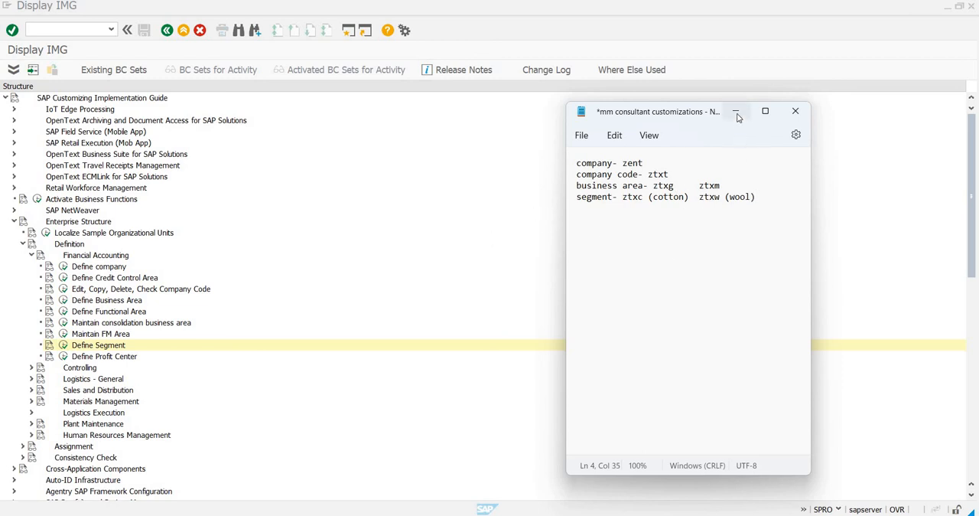